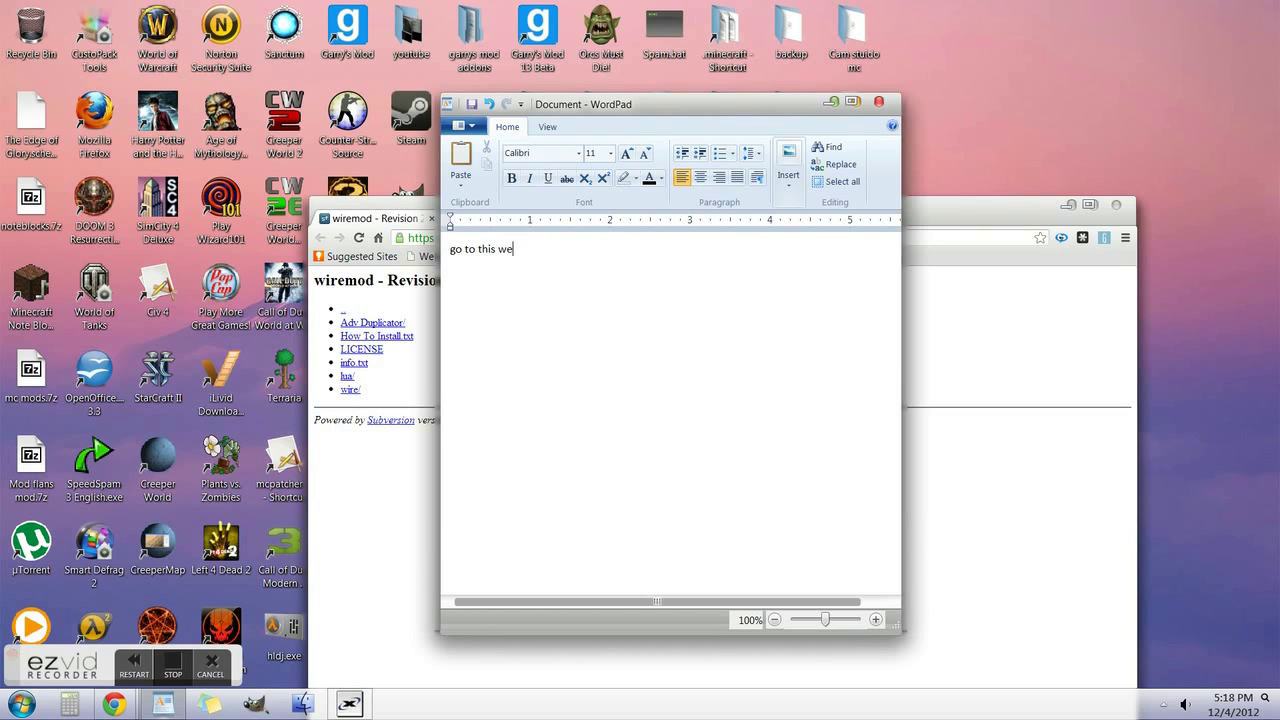
# Step: Complete the note as "go to this website", copy the wiremod trunk URL from the browser, and return to WordPad
pyautogui.write('site')
pyautogui.click(400, 216)
pyautogui.moveTo(737, 242); pyautogui.dragTo(406, 242)
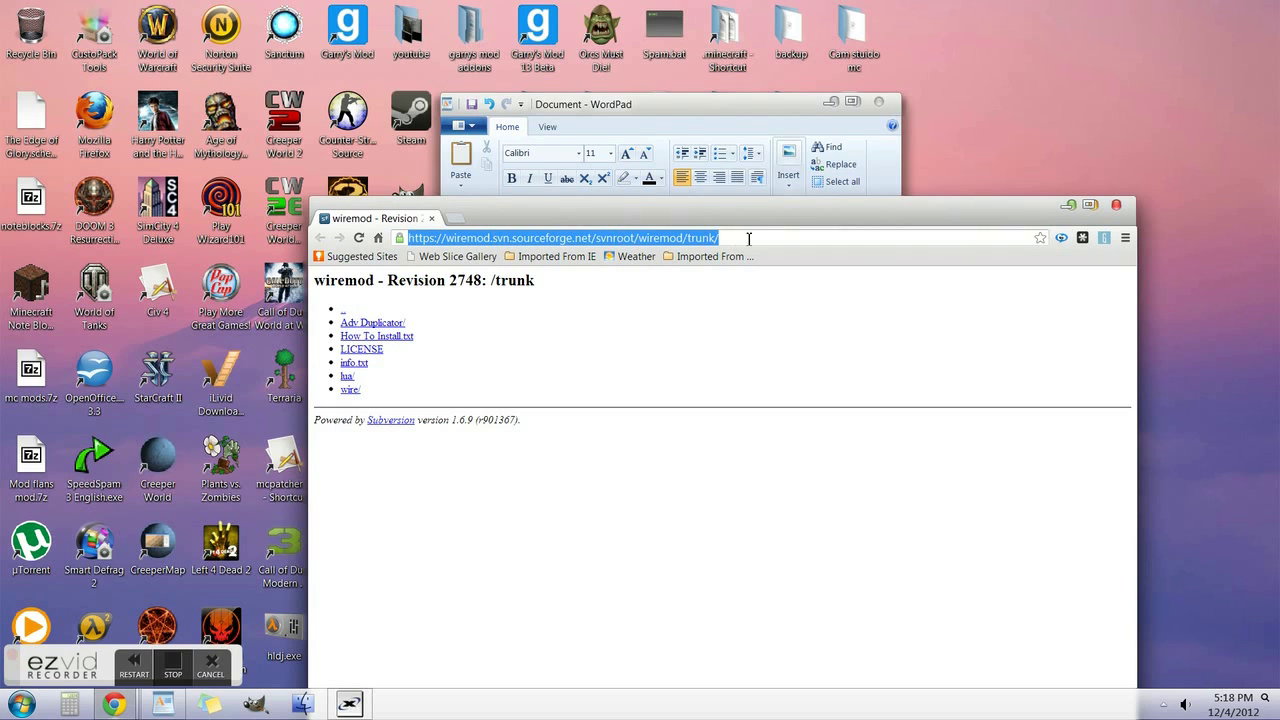
pyautogui.rightClick(699, 236)
pyautogui.click(758, 283)
pyautogui.click(749, 118)
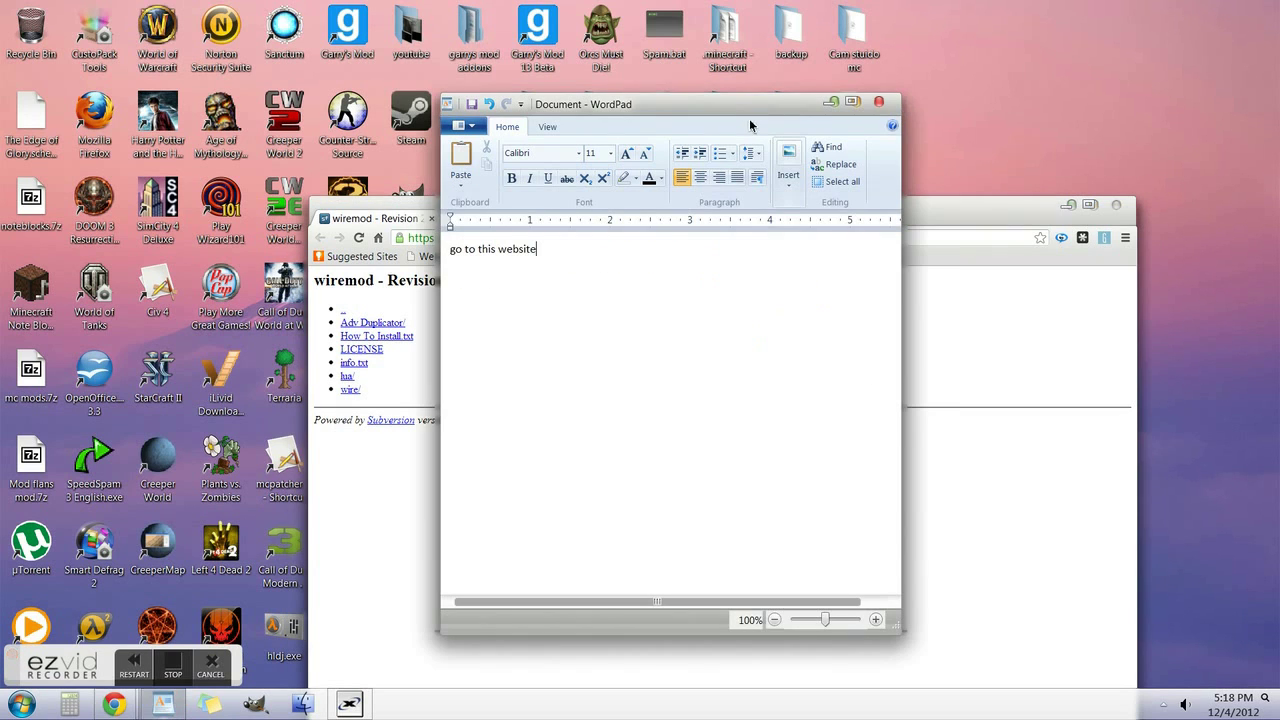
# Step: Replace the note text with "copy the link"
pyautogui.press('BackSpace')
pyautogui.press('BackSpace')
pyautogui.press('BackSpace')
pyautogui.press('BackSpace')
pyautogui.press('BackSpace')
pyautogui.press('BackSpace')
pyautogui.press('BackSpace')
pyautogui.press('BackSpace')
pyautogui.press('BackSpace')
pyautogui.press('BackSpace')
pyautogui.press('BackSpace')
pyautogui.press('BackSpace')
pyautogui.press('BackSpace')
pyautogui.press('BackSpace')
pyautogui.press('BackSpace')
pyautogui.press('BackSpace')
pyautogui.press('BackSpace')
pyautogui.write('copy the link')
# Step: Replace the note text with "next go to comeputer"
pyautogui.press('BackSpace')
pyautogui.press('BackSpace')
pyautogui.press('BackSpace')
pyautogui.press('BackSpace')
pyautogui.press('BackSpace')
pyautogui.press('BackSpace')
pyautogui.press('BackSpace')
pyautogui.press('BackSpace')
pyautogui.press('BackSpace')
pyautogui.press('BackSpace')
pyautogui.press('BackSpace')
pyautogui.press('BackSpace')
pyautogui.write('next go to comeputer')
# Step: Clear the note and write "do what i do" in its place
pyautogui.press('BackSpace')
pyautogui.press('BackSpace')
pyautogui.press('BackSpace')
pyautogui.press('BackSpace')
pyautogui.press('BackSpace')
pyautogui.press('BackSpace')
pyautogui.press('BackSpace')
pyautogui.press('BackSpace')
pyautogui.press('BackSpace')
pyautogui.press('BackSpace')
pyautogui.press('BackSpace')
pyautogui.press('BackSpace')
pyautogui.press('BackSpace')
pyautogui.press('BackSpace')
pyautogui.press('BackSpace')
pyautogui.press('BackSpace')
pyautogui.press('BackSpace')
pyautogui.press('BackSpace')
pyautogui.press('BackSpace')
pyautogui.press('BackSpace')
pyautogui.press('super')
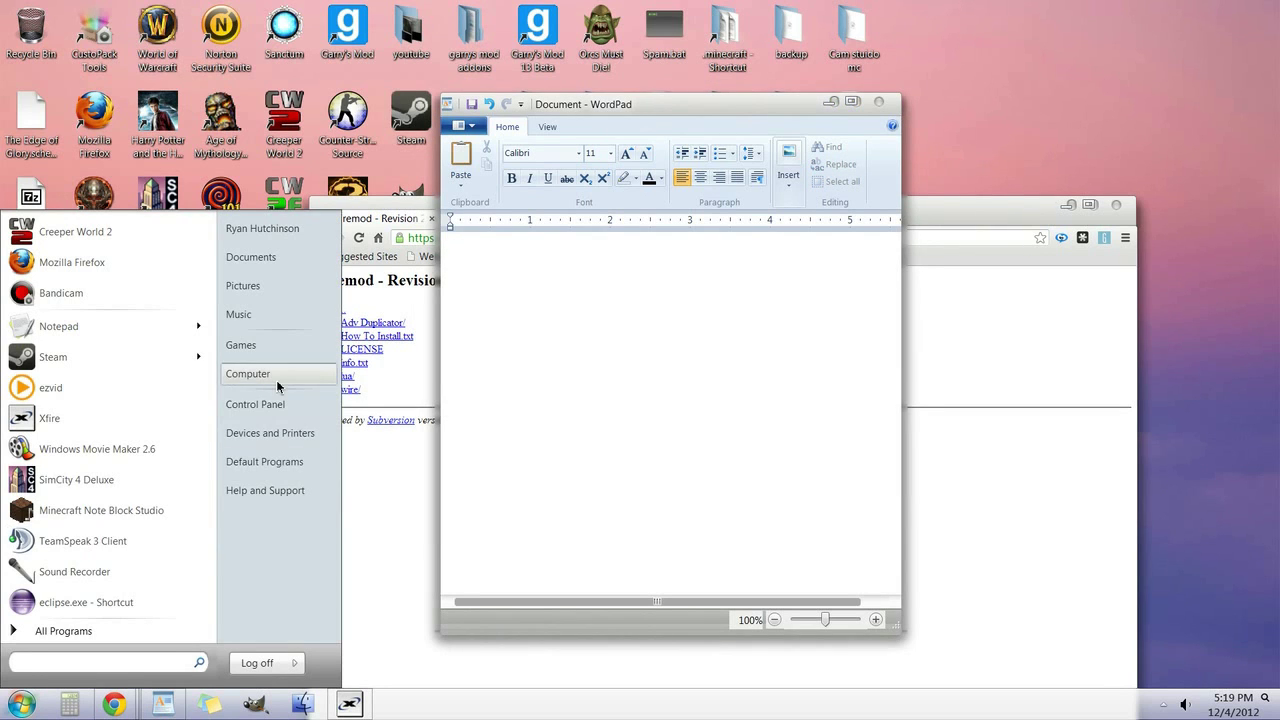
pyautogui.click(620, 278)
pyautogui.write('do ')
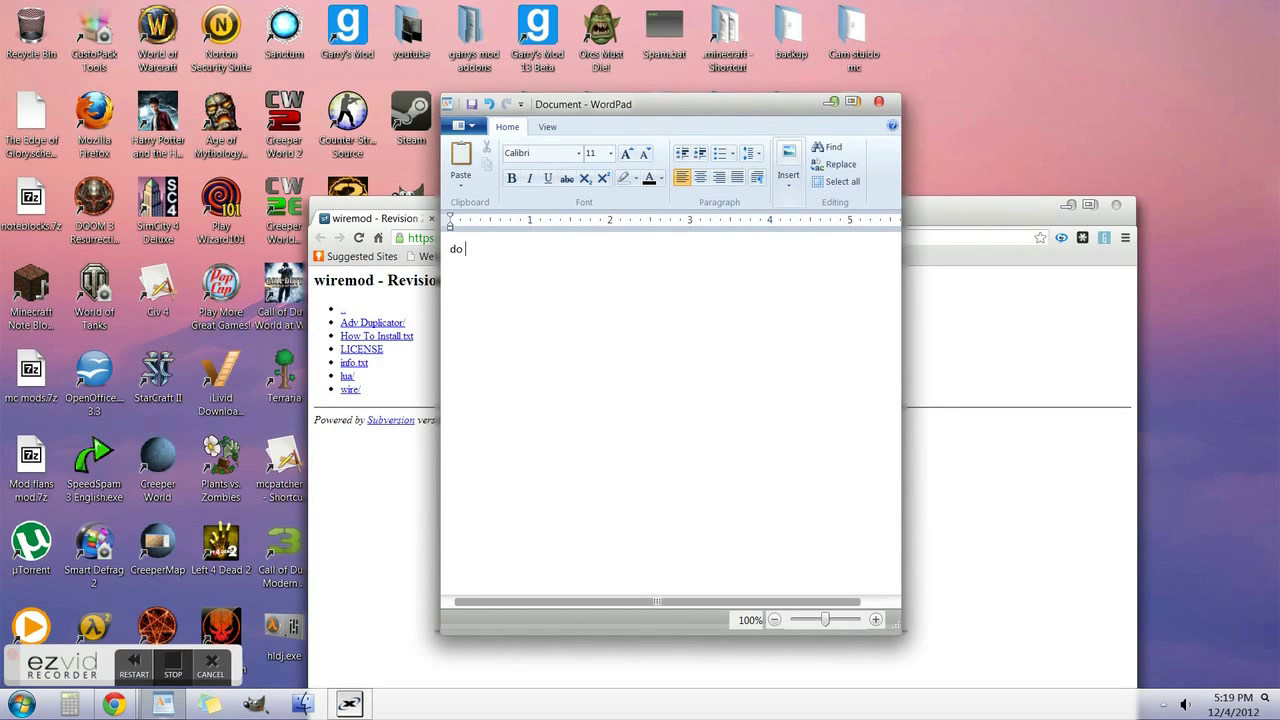
pyautogui.write('what i do')
# Step: Browse the computer's C: drive to the Steam folder inside Games
pyautogui.press('super')
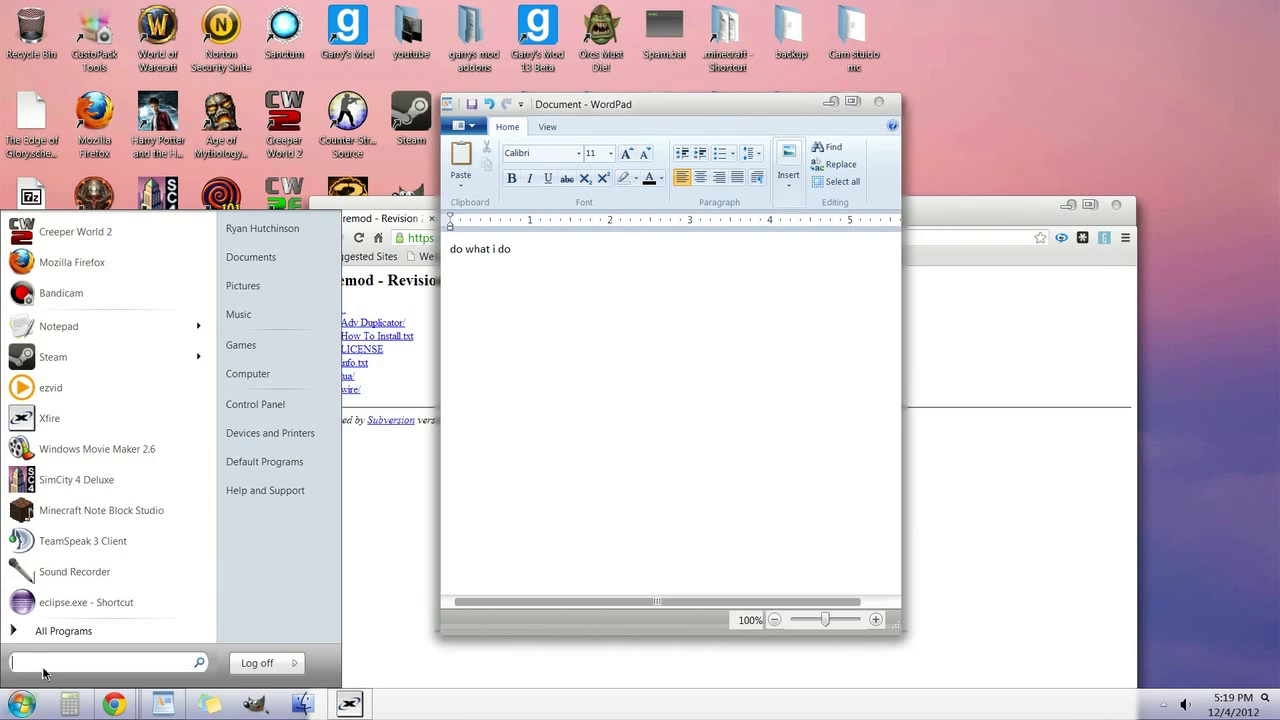
pyautogui.press('super')
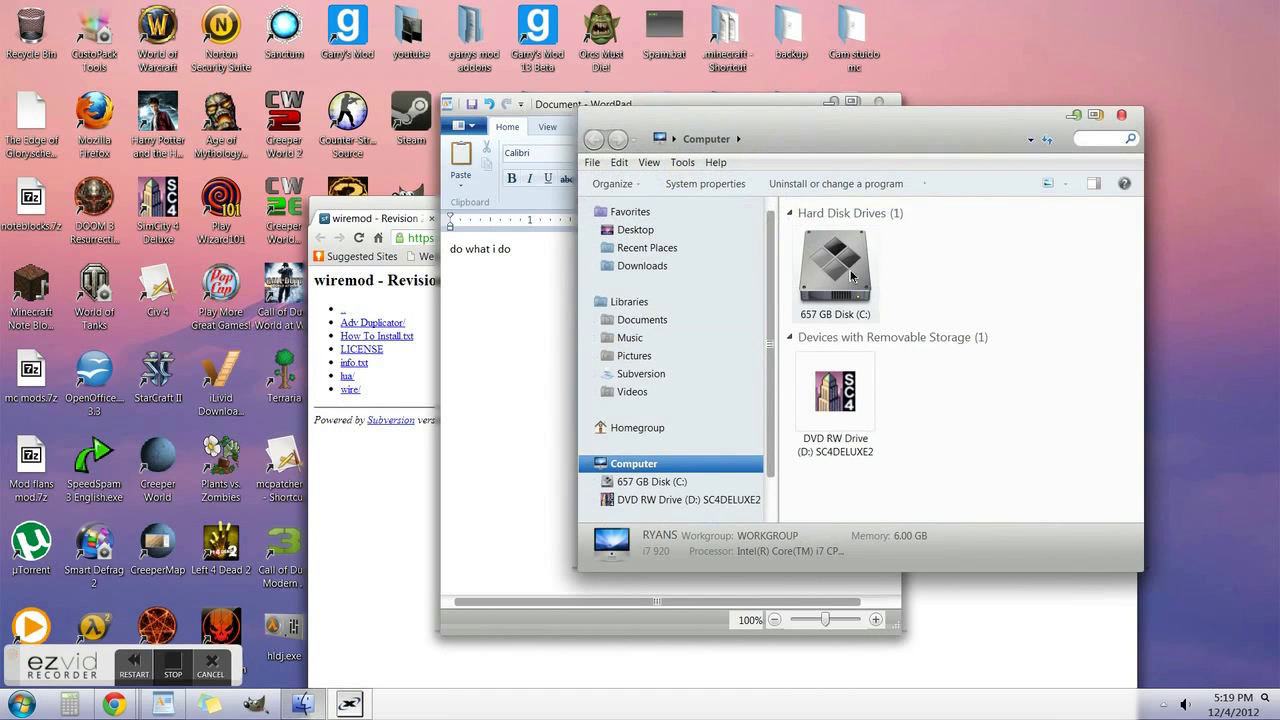
pyautogui.doubleClick(832, 300)
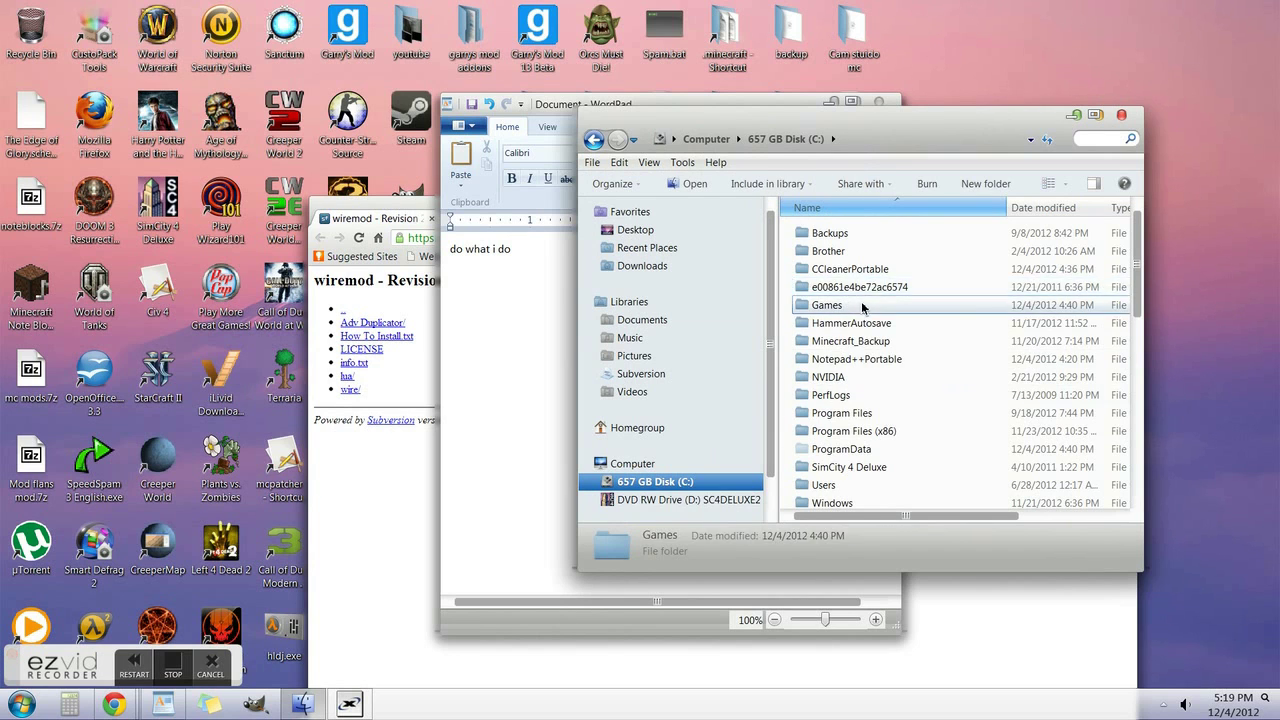
pyautogui.doubleClick(845, 306)
pyautogui.doubleClick(852, 450)
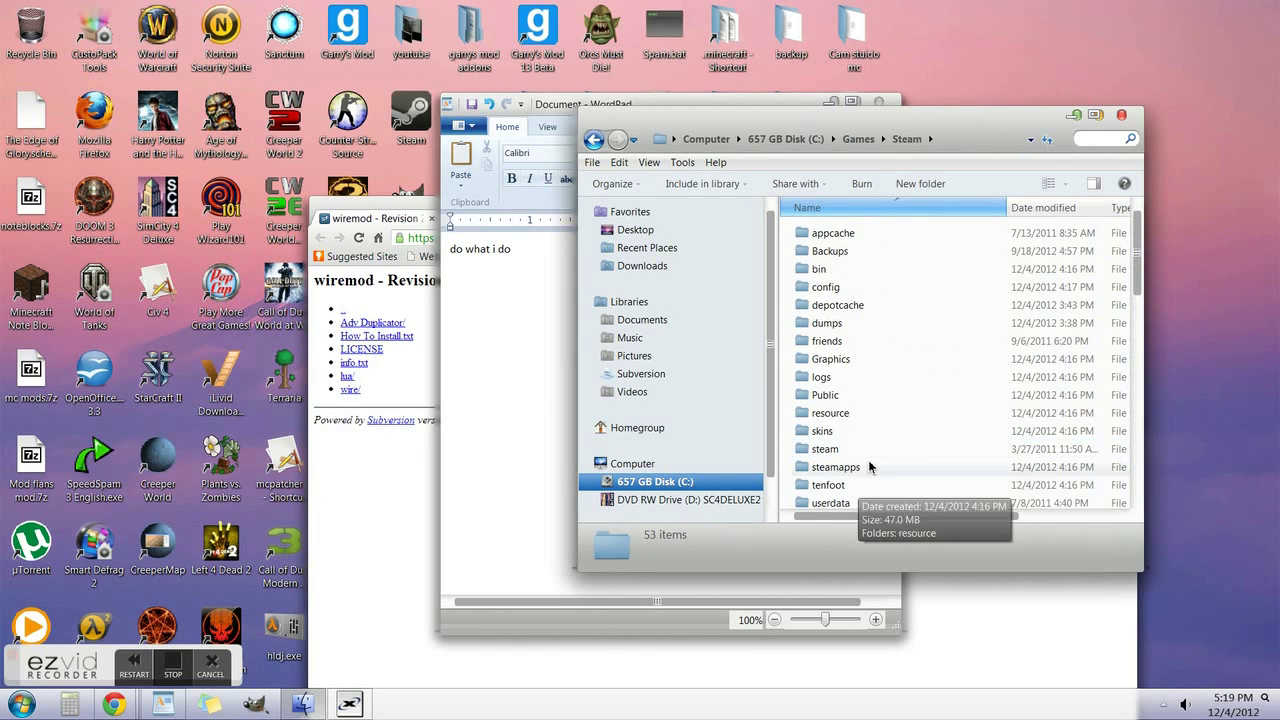
# Step: Go through steamapps and the account's folder to the addons folder within garrysmod\garrysmod
pyautogui.doubleClick(869, 466)
pyautogui.doubleClick(866, 305)
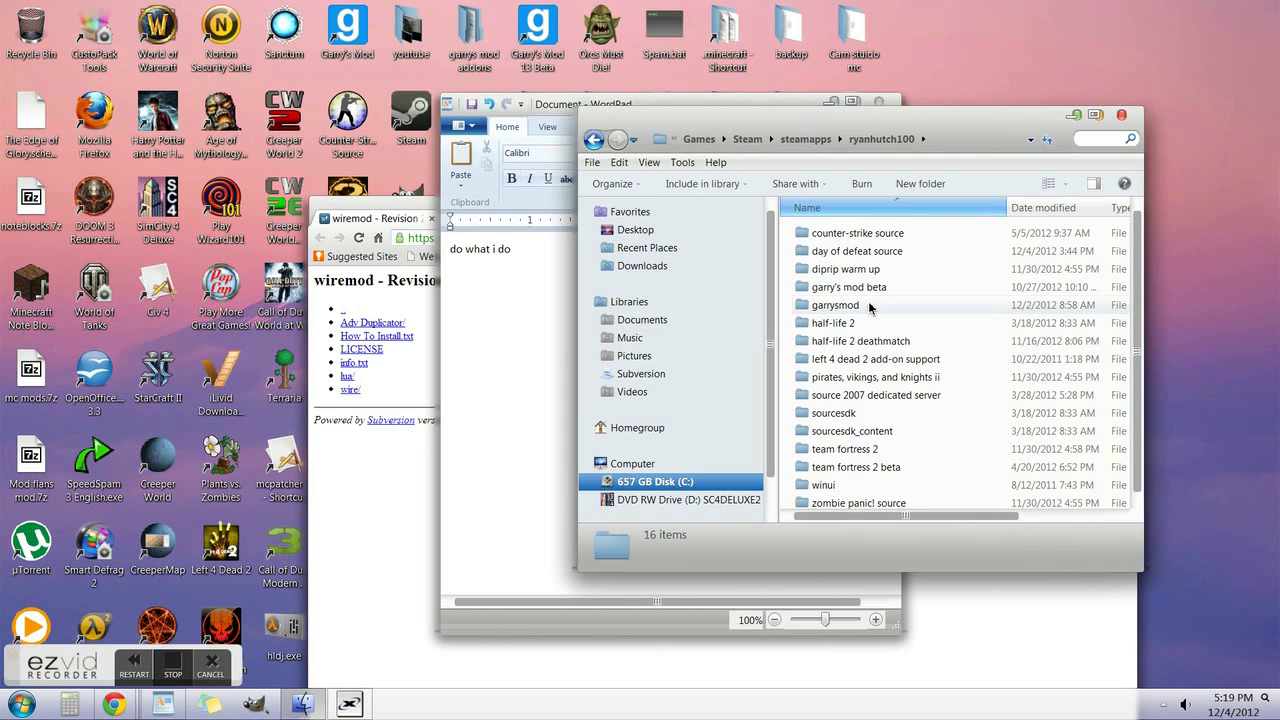
pyautogui.doubleClick(869, 305)
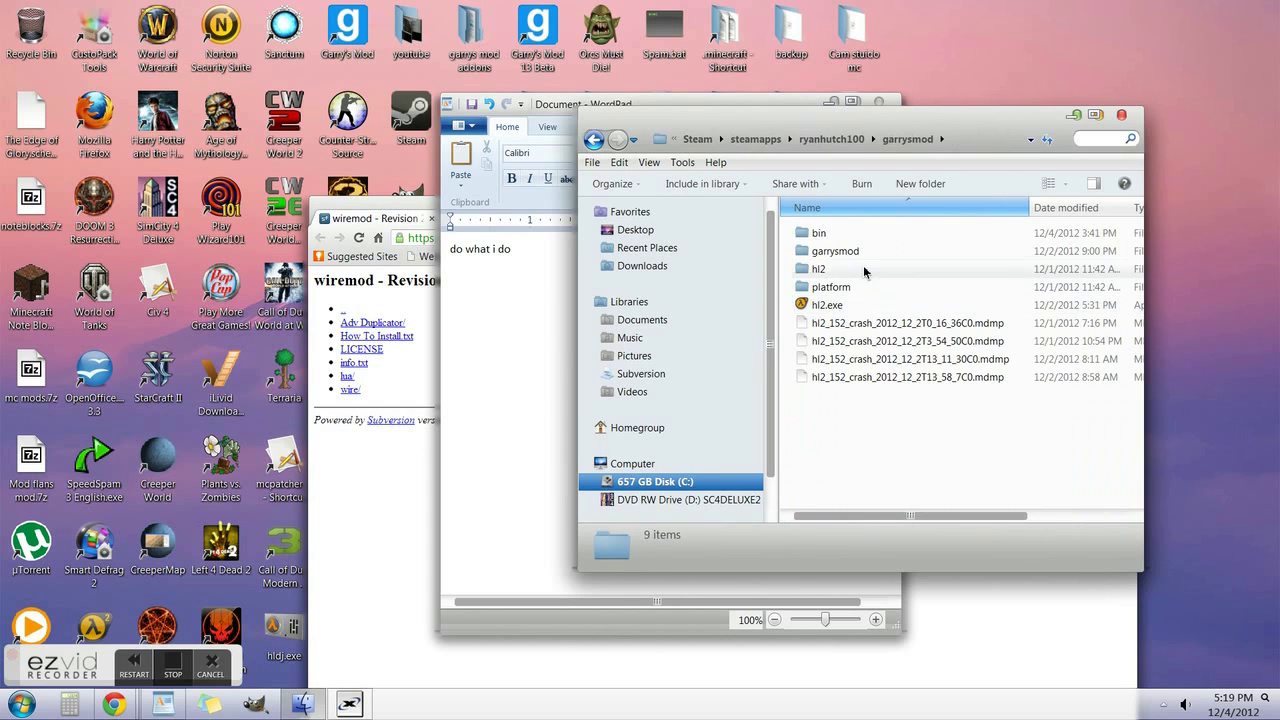
pyautogui.doubleClick(857, 251)
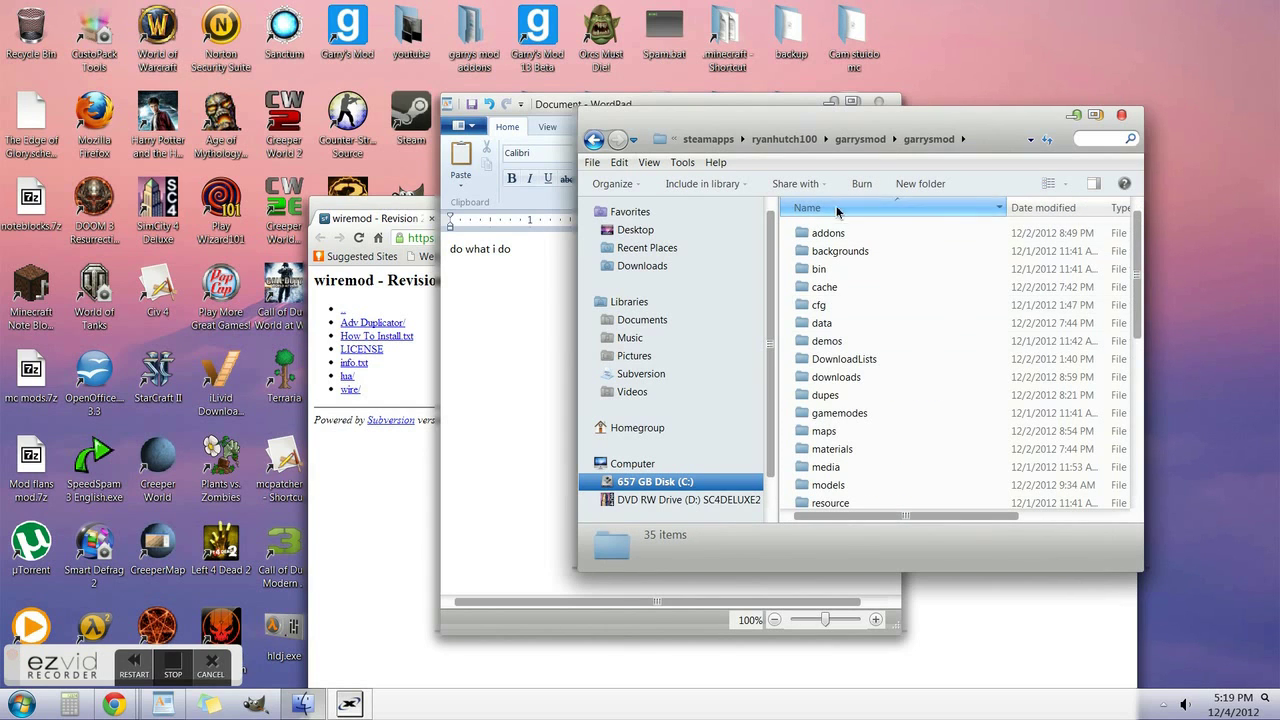
pyautogui.doubleClick(834, 233)
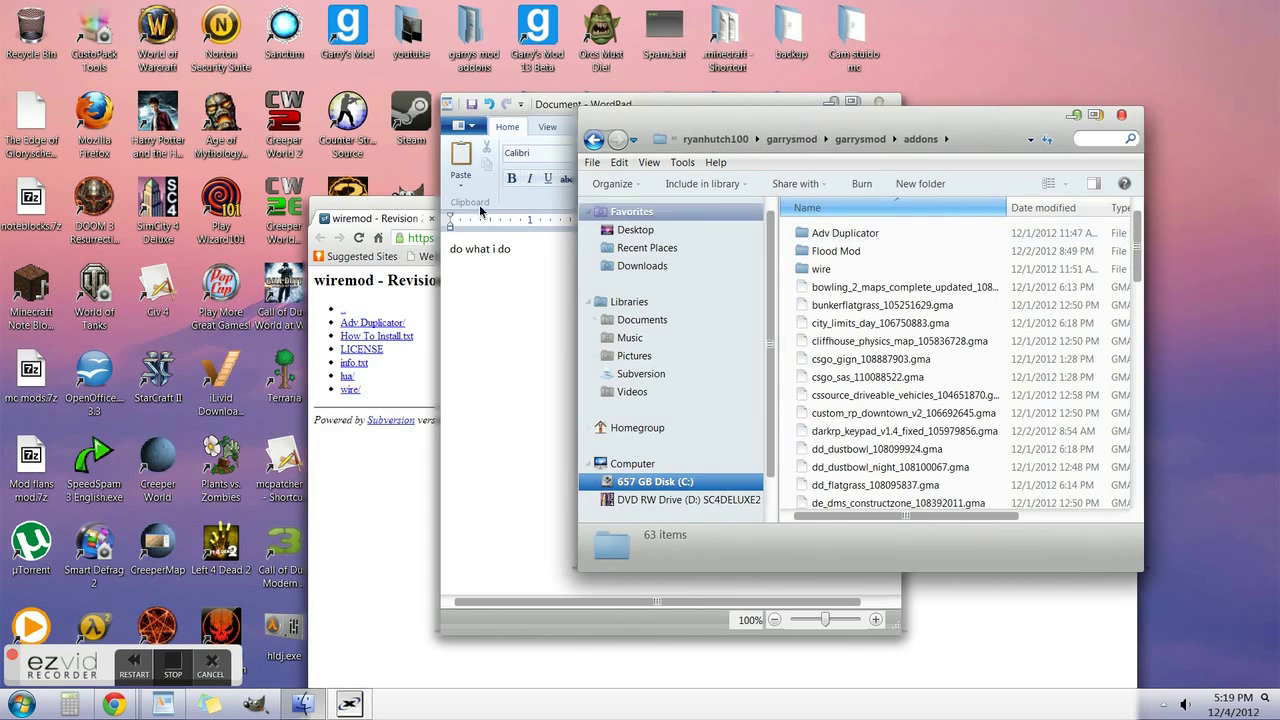
# Step: Switch to WordPad and extend the note with "and go to addons folder in steam"
pyautogui.click(383, 215)
pyautogui.click(557, 106)
pyautogui.write('and go to ad')
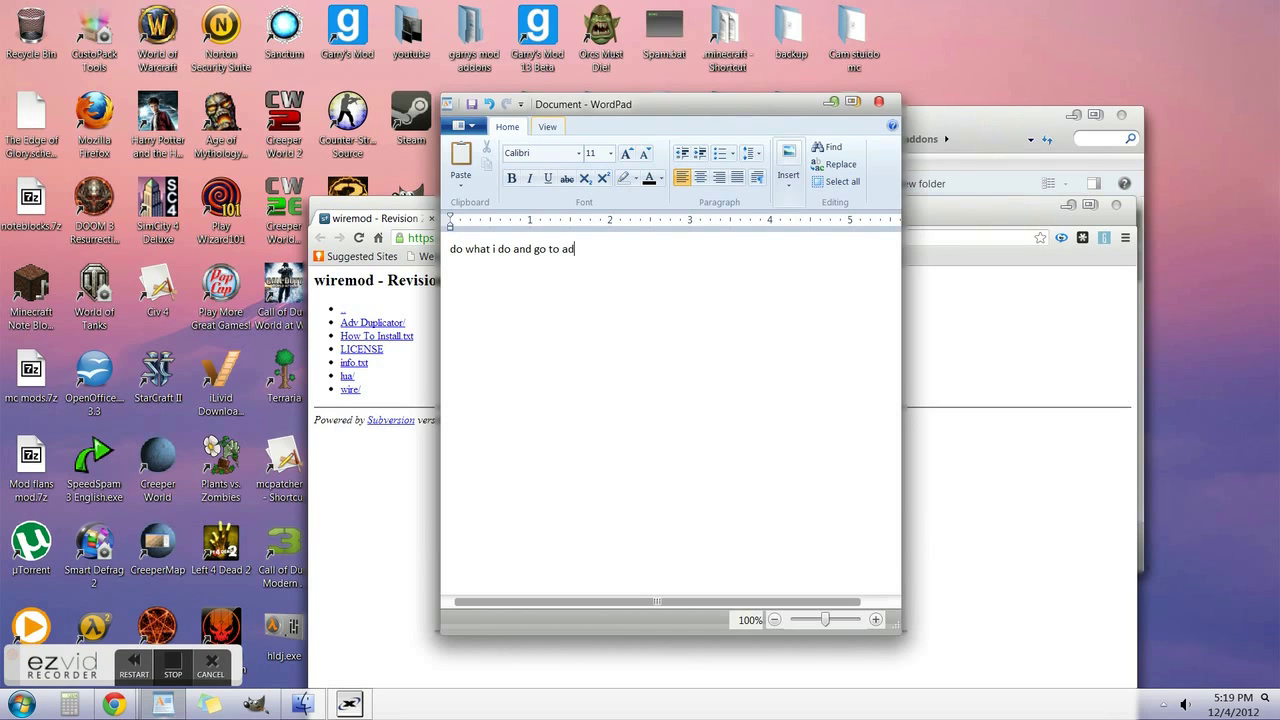
pyautogui.write('dons folder in steam')
# Step: Clear the note text and create a new folder in the Garry's Mod addons folder
pyautogui.moveTo(710, 252); pyautogui.dragTo(476, 262)
pyautogui.press('BackSpace')
pyautogui.click(965, 155)
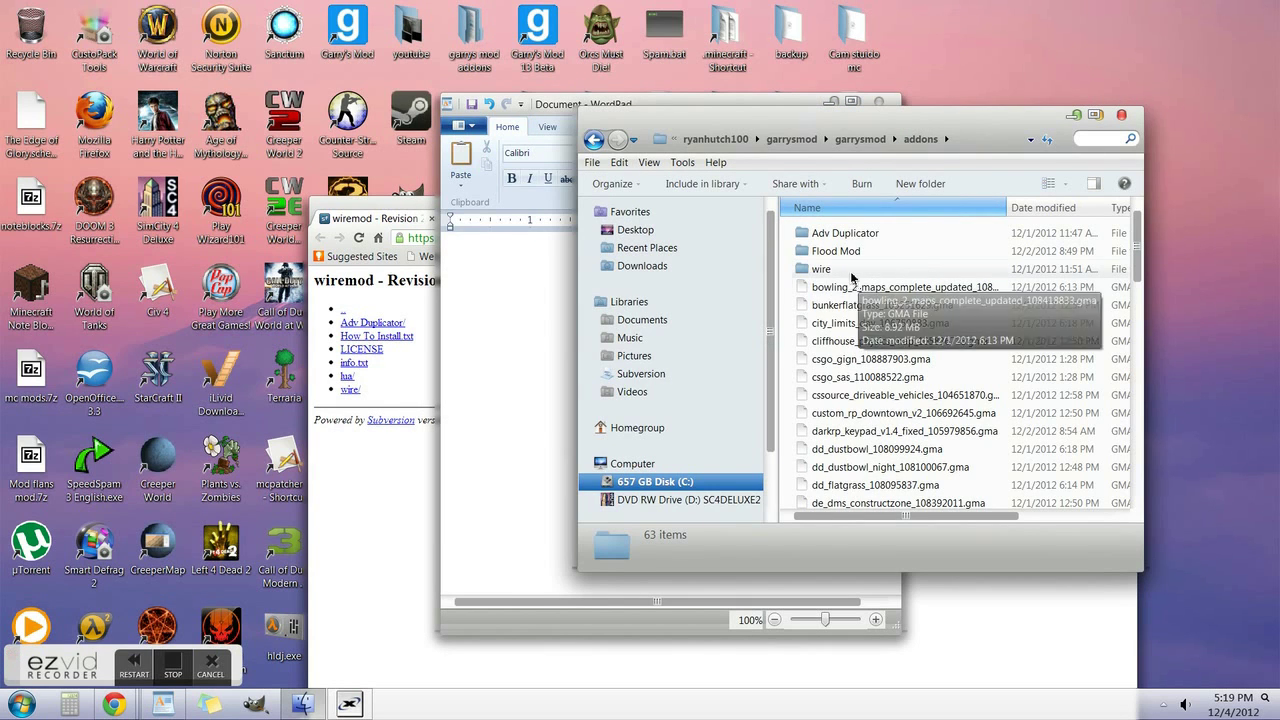
pyautogui.click(920, 184)
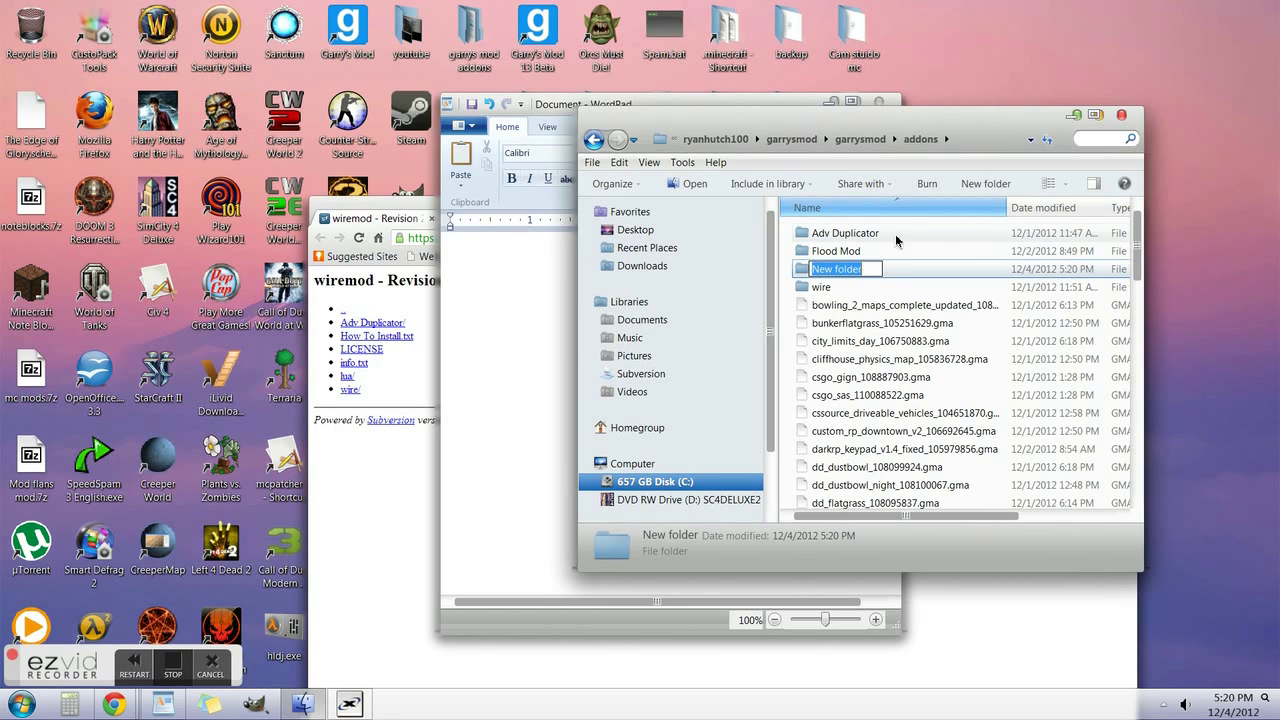
# Step: Move the WordPad window clear of the addons file list and write the note "type the name you want"
pyautogui.click(554, 102)
pyautogui.moveTo(628, 126); pyautogui.dragTo(313, 107)
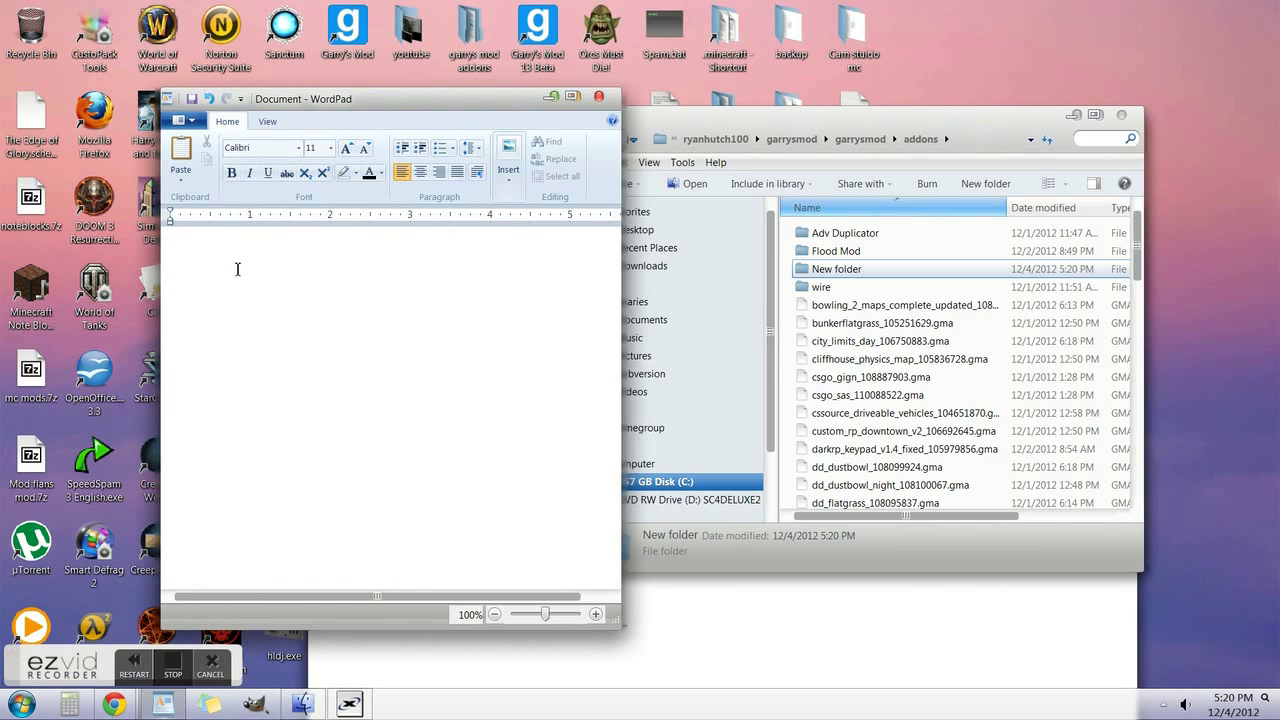
pyautogui.write('type the')
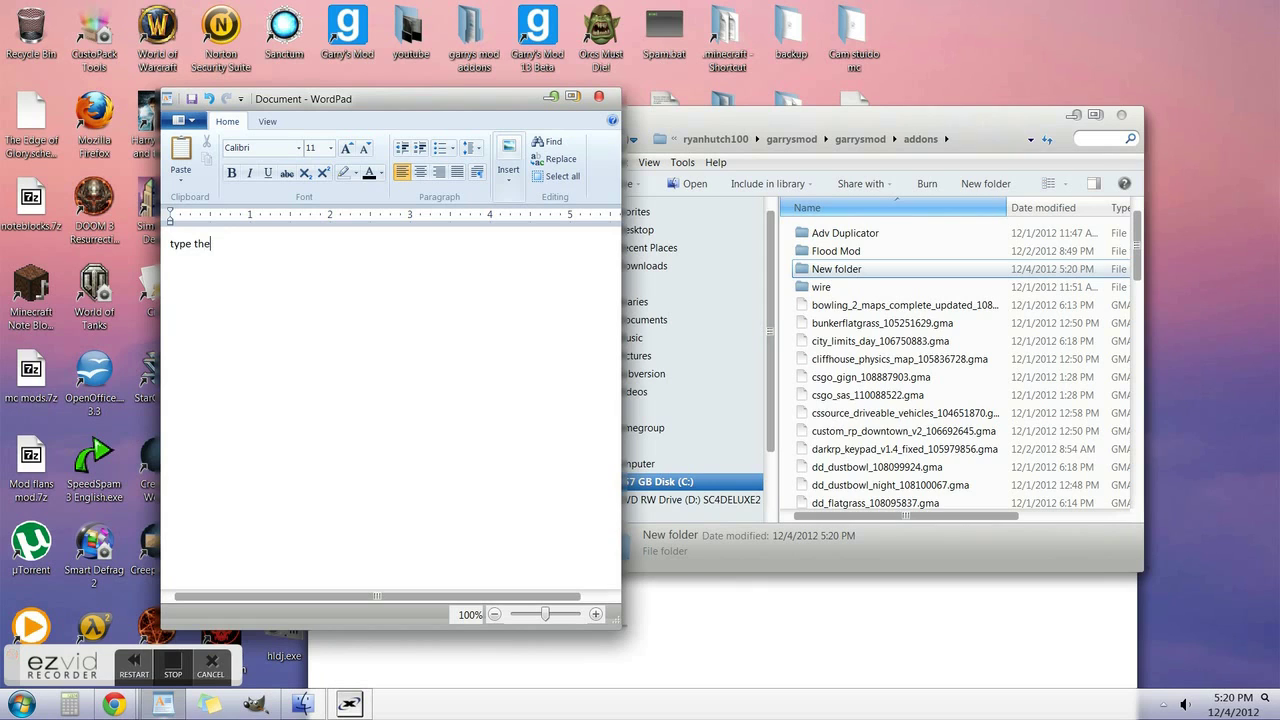
pyautogui.write(' name')
pyautogui.write('you want')
# Step: Try to rename the new folder in addons, open it, and return to the addons folder
pyautogui.rightClick(852, 268)
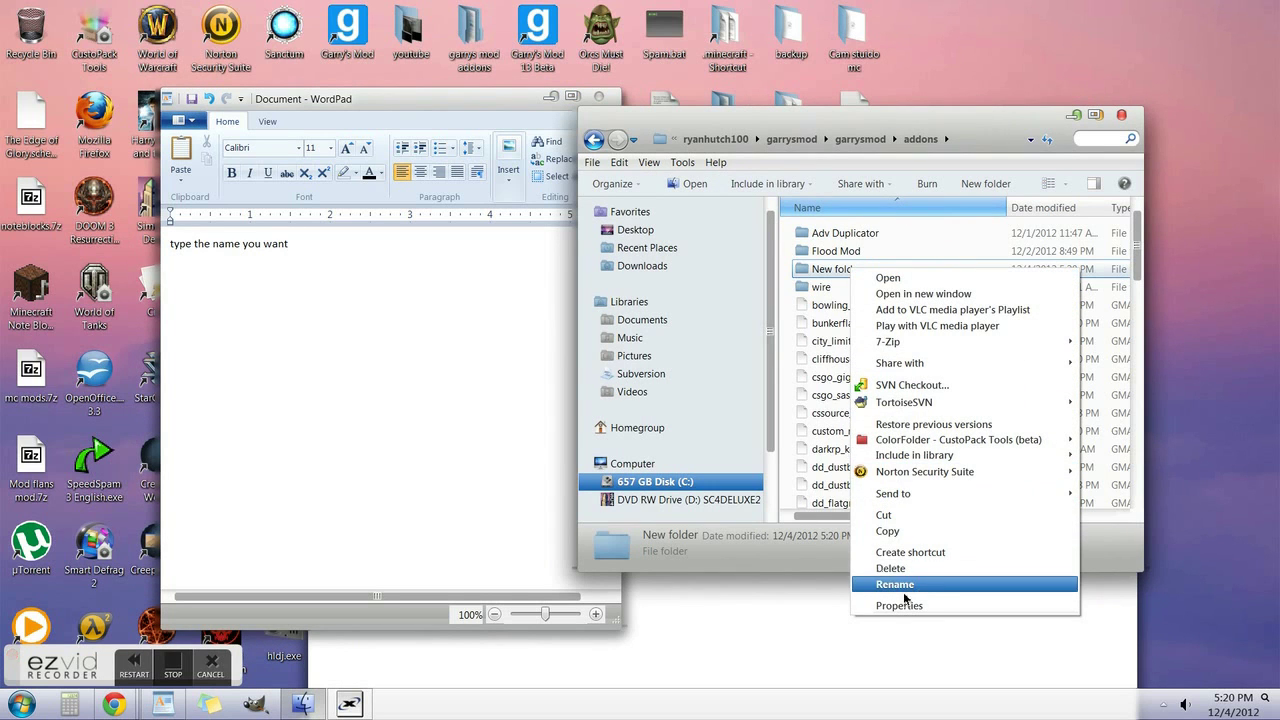
pyautogui.click(904, 590)
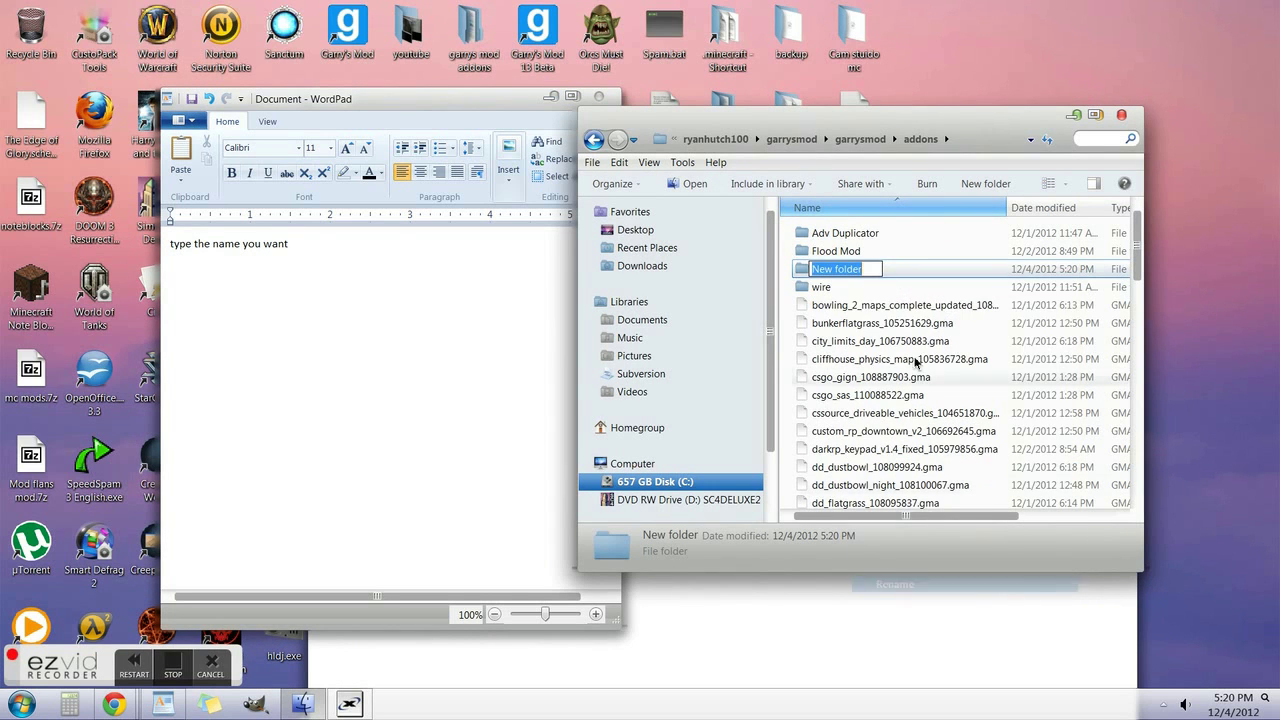
pyautogui.rightClick(881, 274)
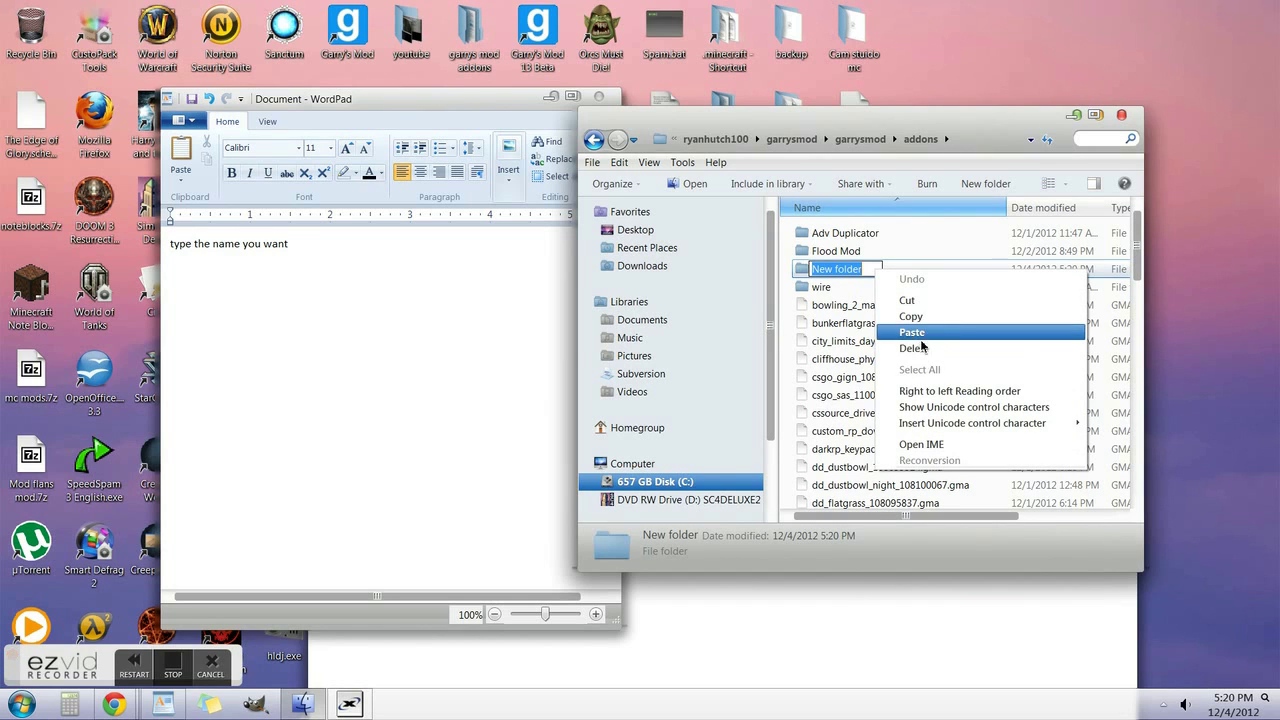
pyautogui.click(920, 348)
pyautogui.press('Return')
pyautogui.doubleClick(855, 270)
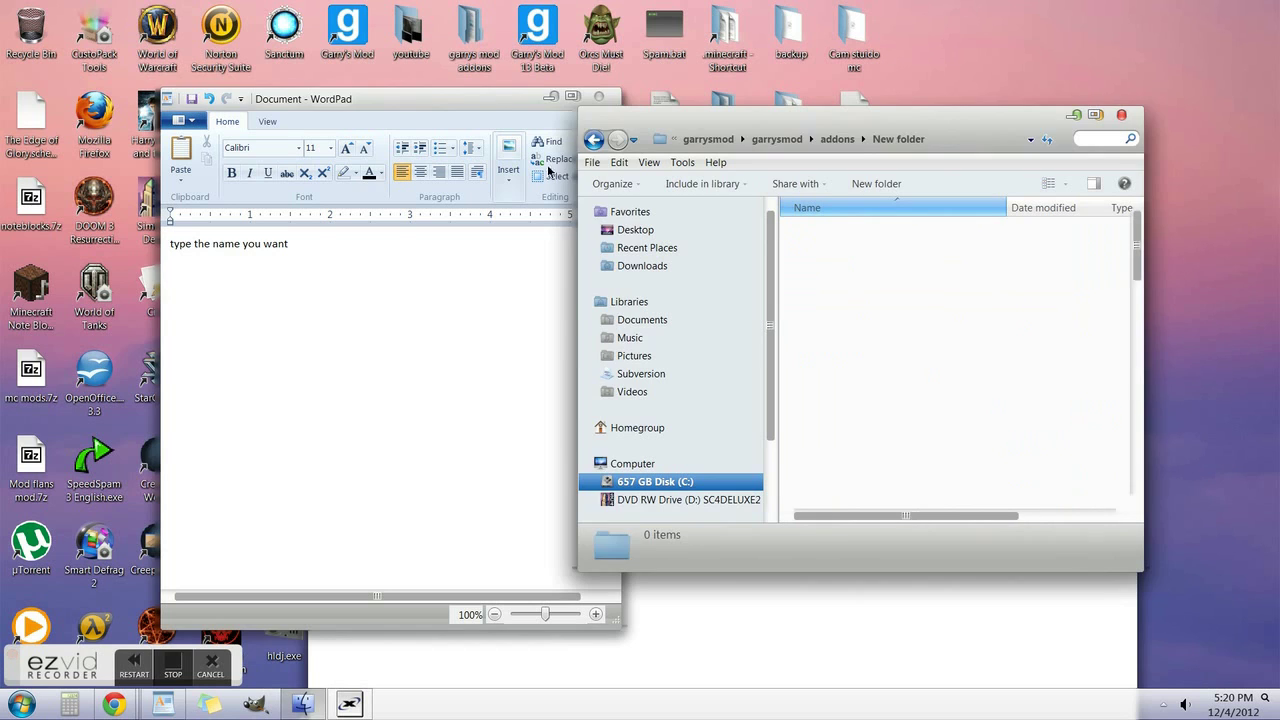
pyautogui.press('BackSpace')
# Step: Replace the WordPad note with "then do this"
pyautogui.click(366, 251)
pyautogui.moveTo(325, 252); pyautogui.dragTo(5, 300)
pyautogui.press('BackSpace')
pyautogui.write('then do this')
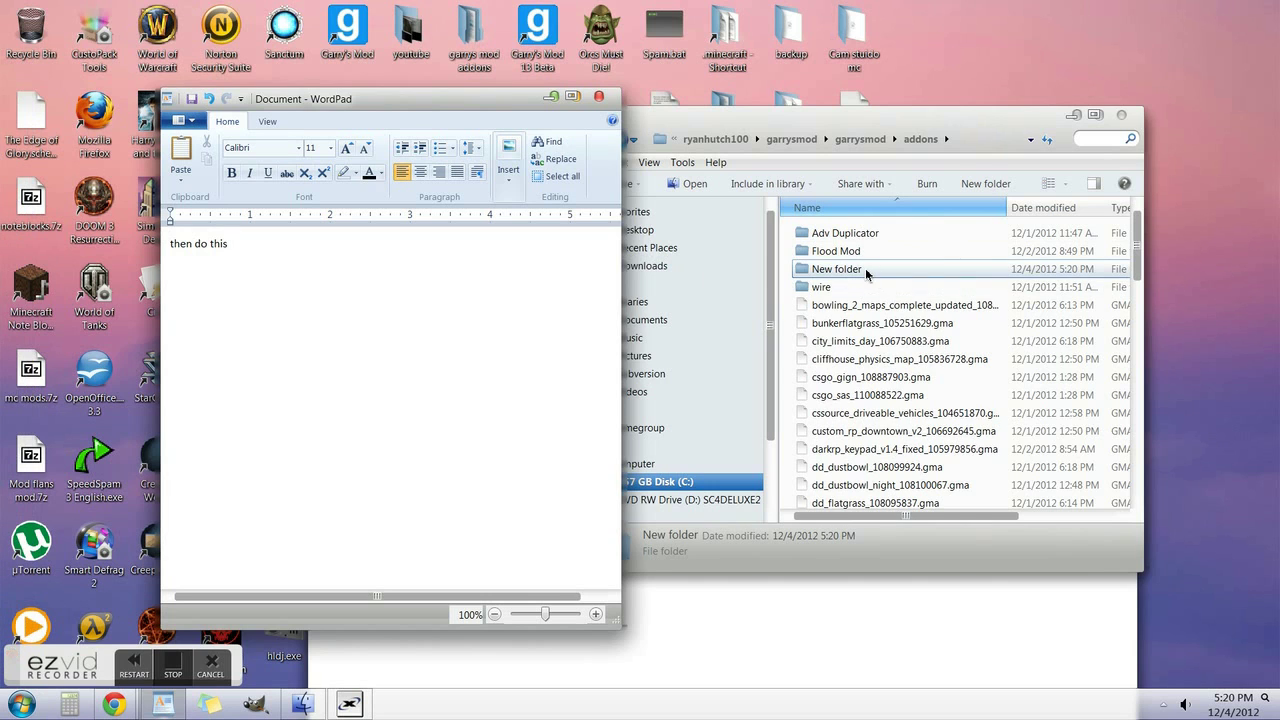
# Step: Bring up the SVN Checkout command for the new folder, leave it unused, and append "svn check out" to the note
pyautogui.rightClick(865, 268)
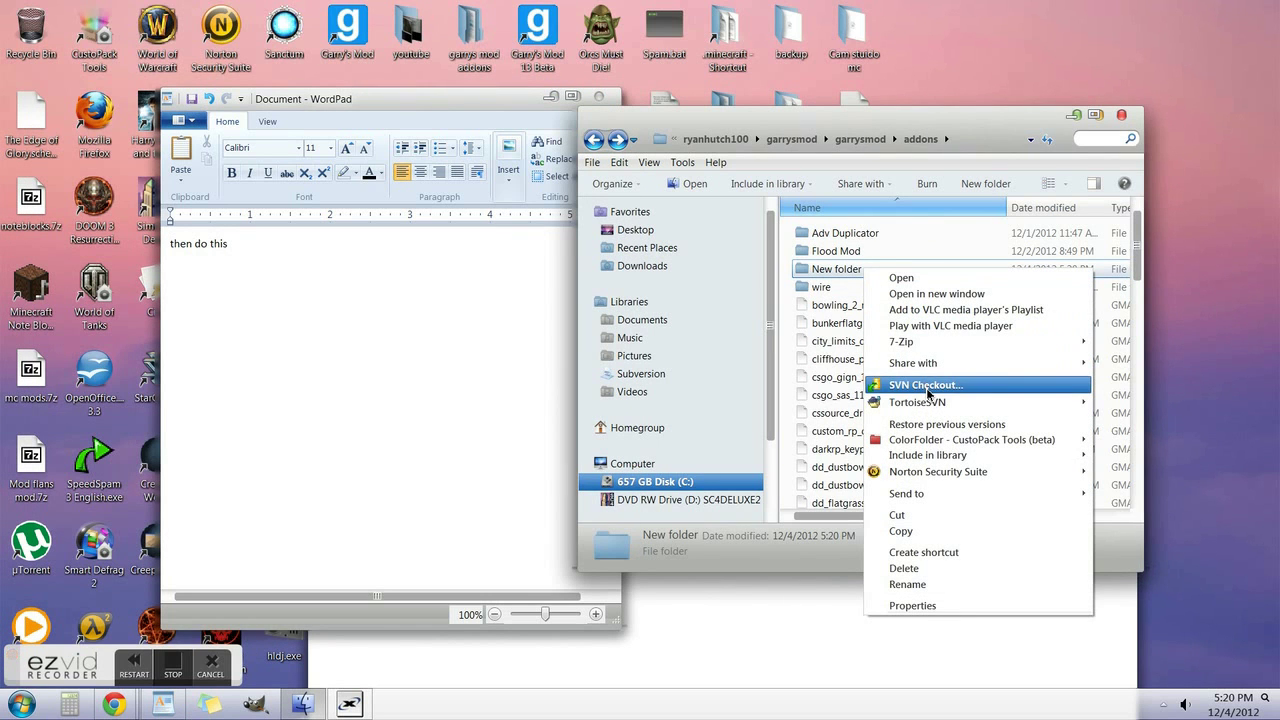
pyautogui.click(288, 289)
pyautogui.write('s')
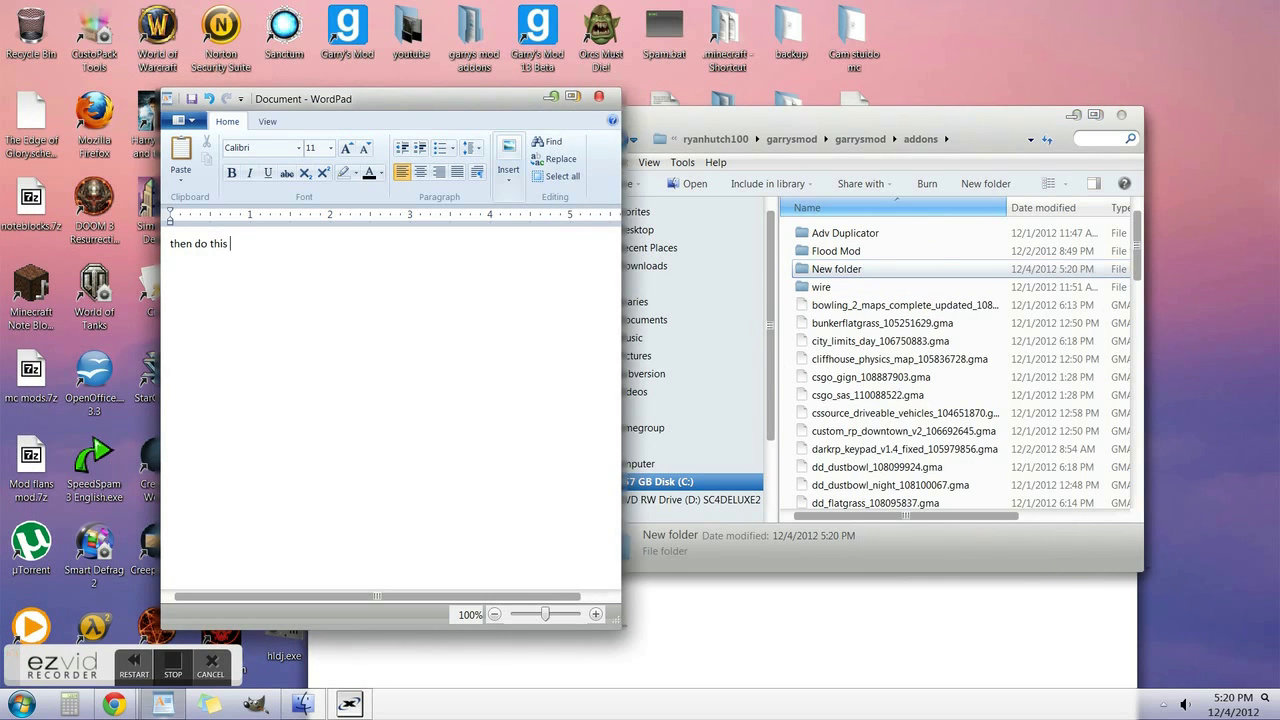
pyautogui.write('vn check ou')
# Step: Start an SVN Checkout on the new folder and paste the copied wiremod trunk URL as the repository URL
pyautogui.rightClick(850, 268)
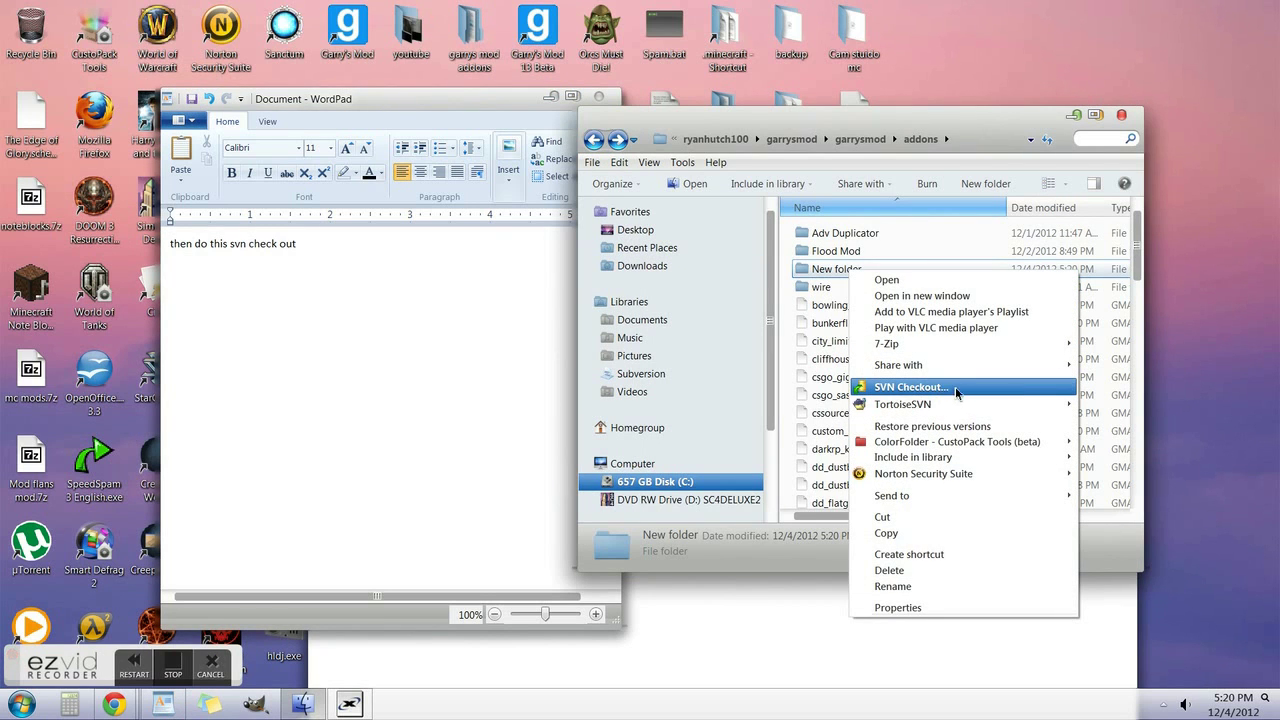
pyautogui.click(945, 388)
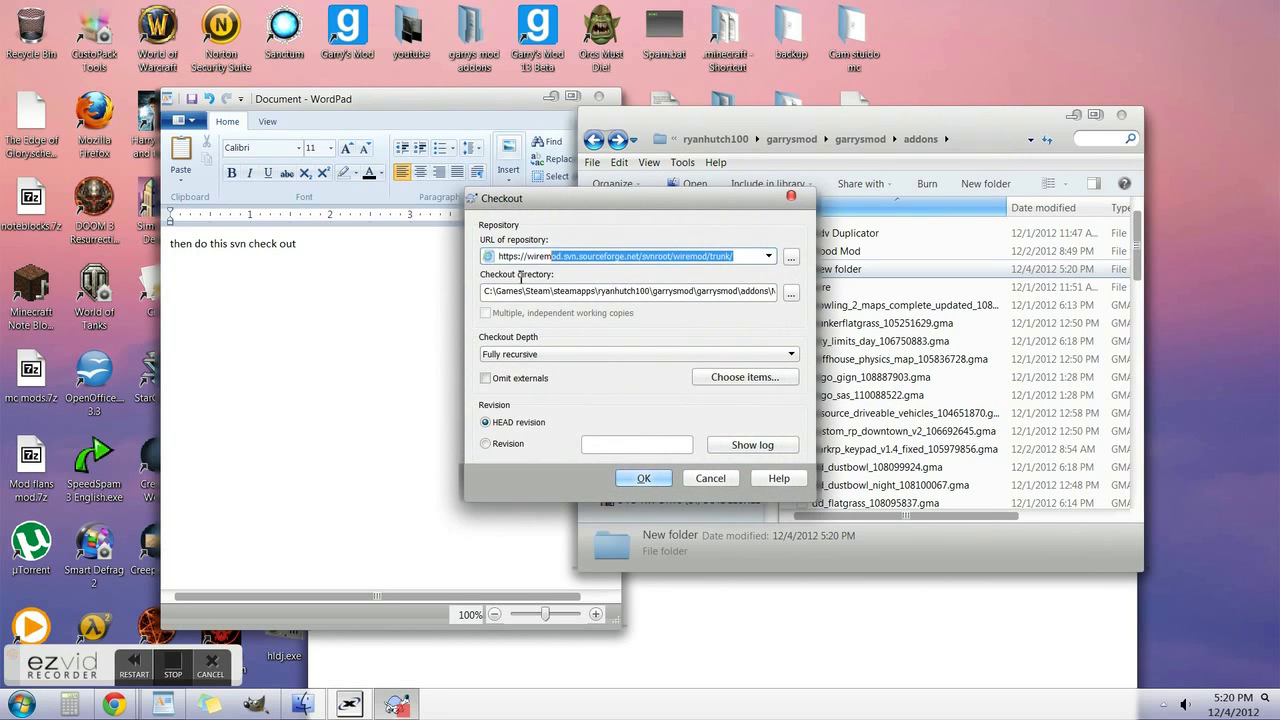
pyautogui.press('BackSpace')
pyautogui.rightClick(492, 256)
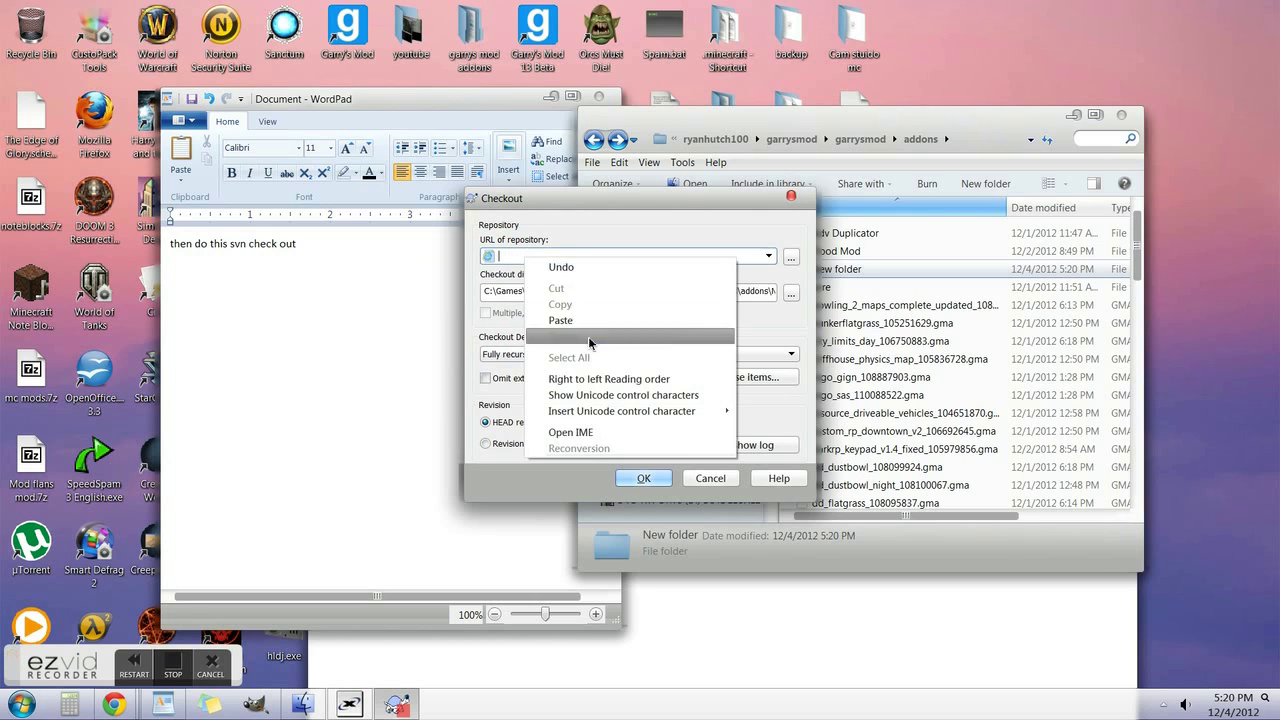
pyautogui.click(605, 327)
# Step: Return to WordPad and replace the note text with "do that"
pyautogui.click(401, 285)
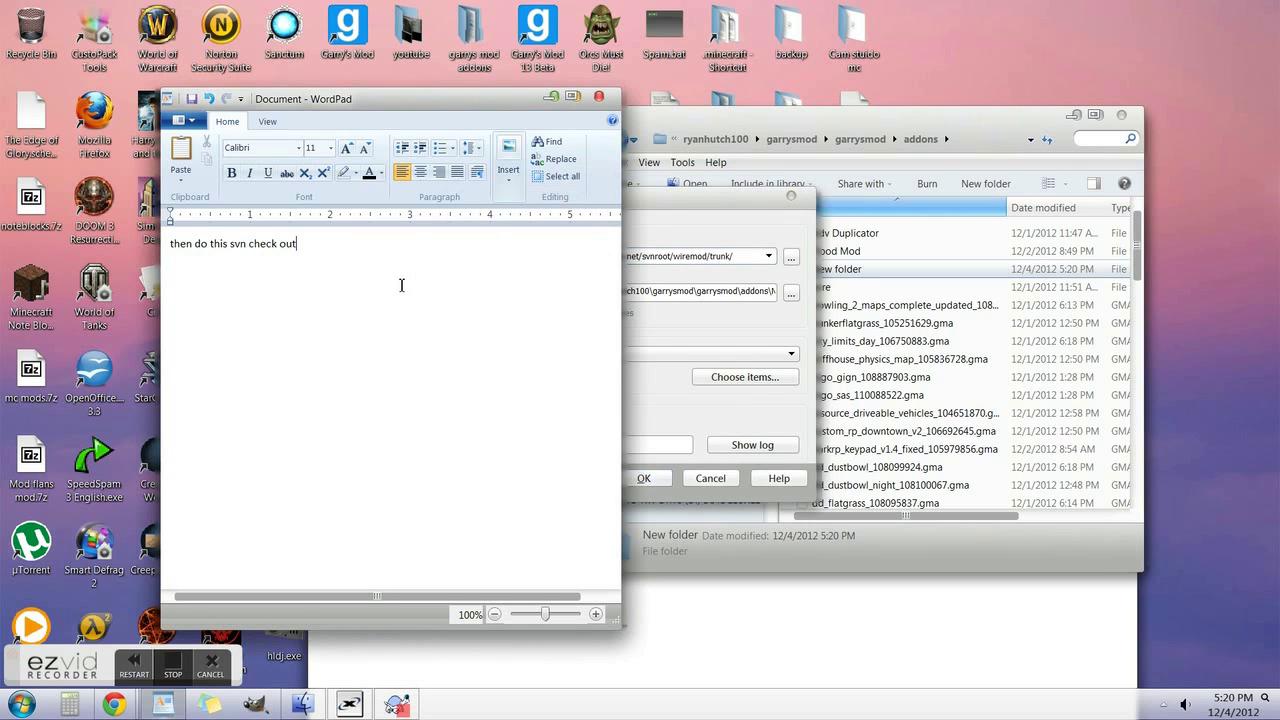
pyautogui.press('BackSpace')
pyautogui.press('BackSpace')
pyautogui.press('BackSpace')
pyautogui.press('BackSpace')
pyautogui.press('BackSpace')
pyautogui.press('BackSpace')
pyautogui.press('BackSpace')
pyautogui.press('BackSpace')
pyautogui.press('BackSpace')
pyautogui.press('BackSpace')
pyautogui.press('BackSpace')
pyautogui.press('BackSpace')
pyautogui.press('BackSpace')
pyautogui.press('BackSpace')
pyautogui.press('BackSpace')
pyautogui.press('BackSpace')
pyautogui.press('BackSpace')
pyautogui.press('BackSpace')
pyautogui.press('BackSpace')
pyautogui.press('BackSpace')
pyautogui.write('do that')
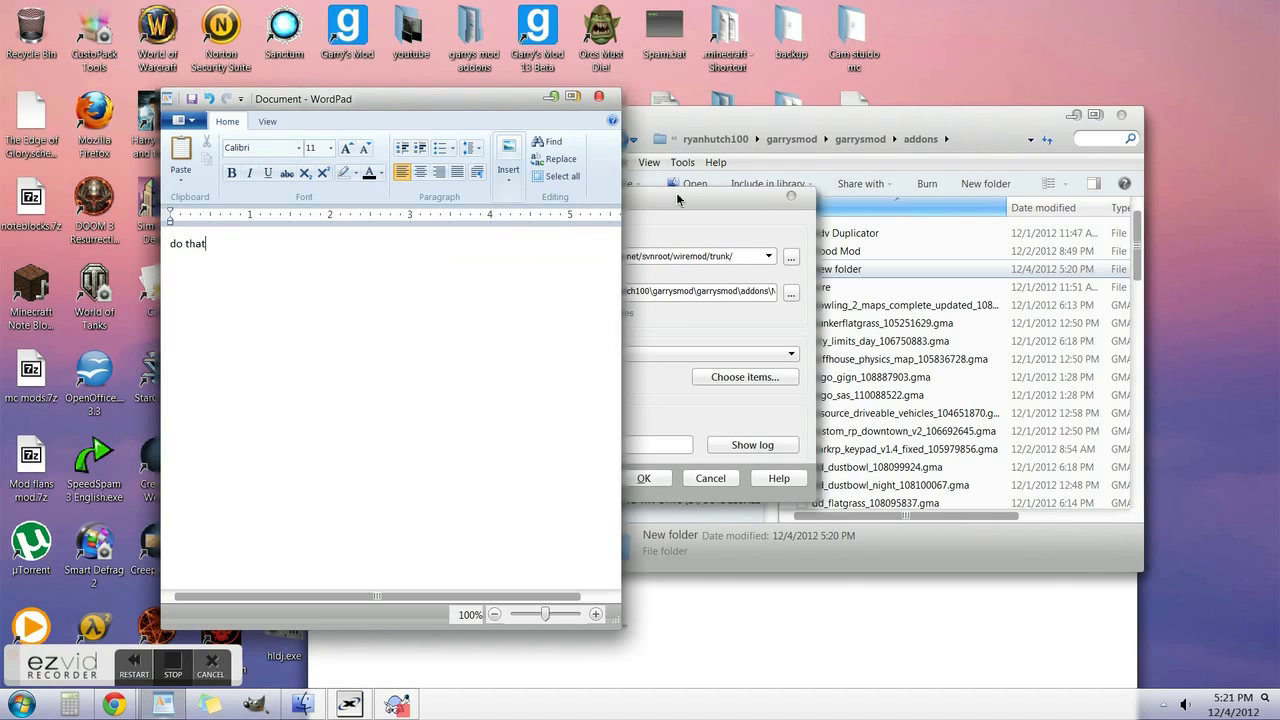
# Step: Replace the note with "and click ok" and close the Checkout dialog without running it
pyautogui.moveTo(258, 281); pyautogui.dragTo(170, 252)
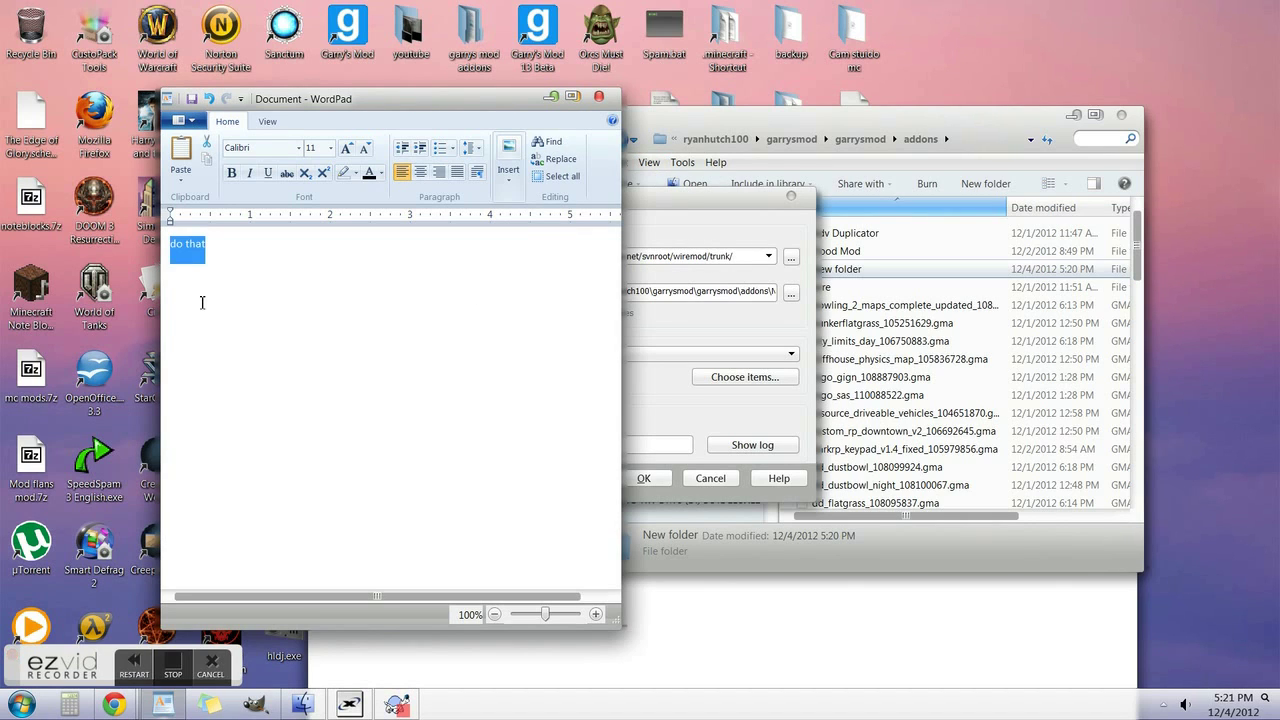
pyautogui.write('and click ok')
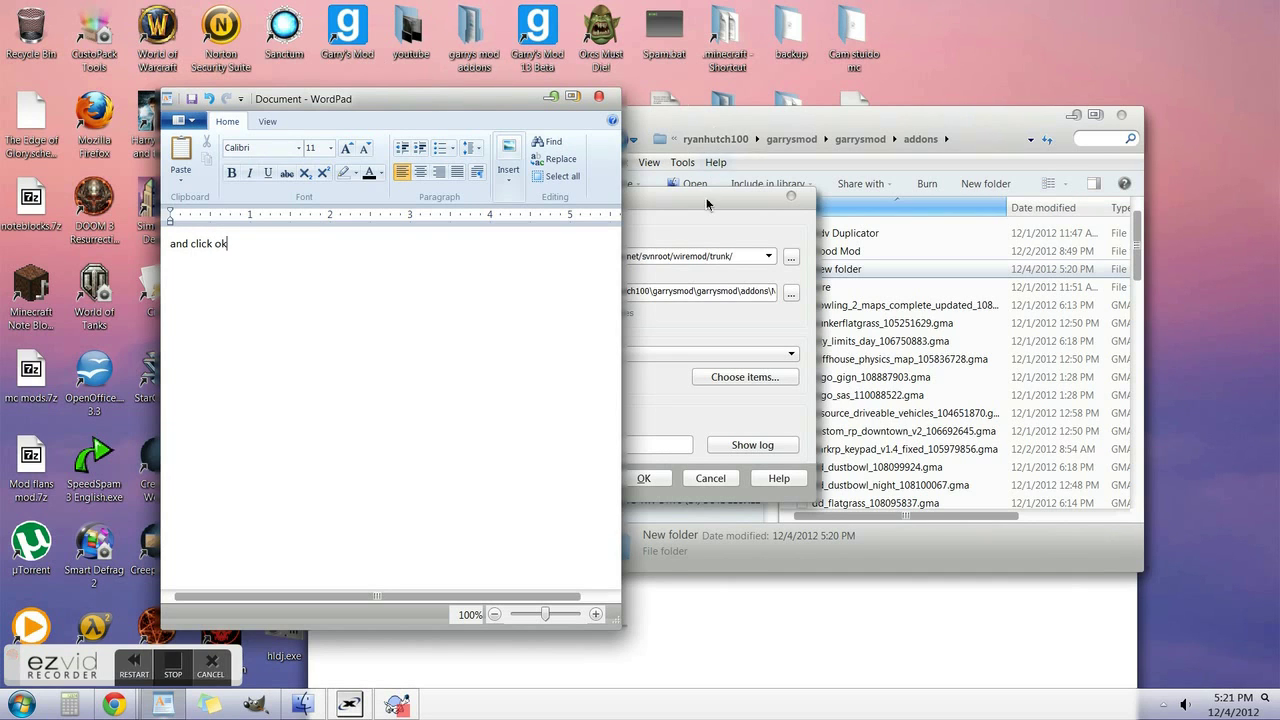
pyautogui.click(655, 480)
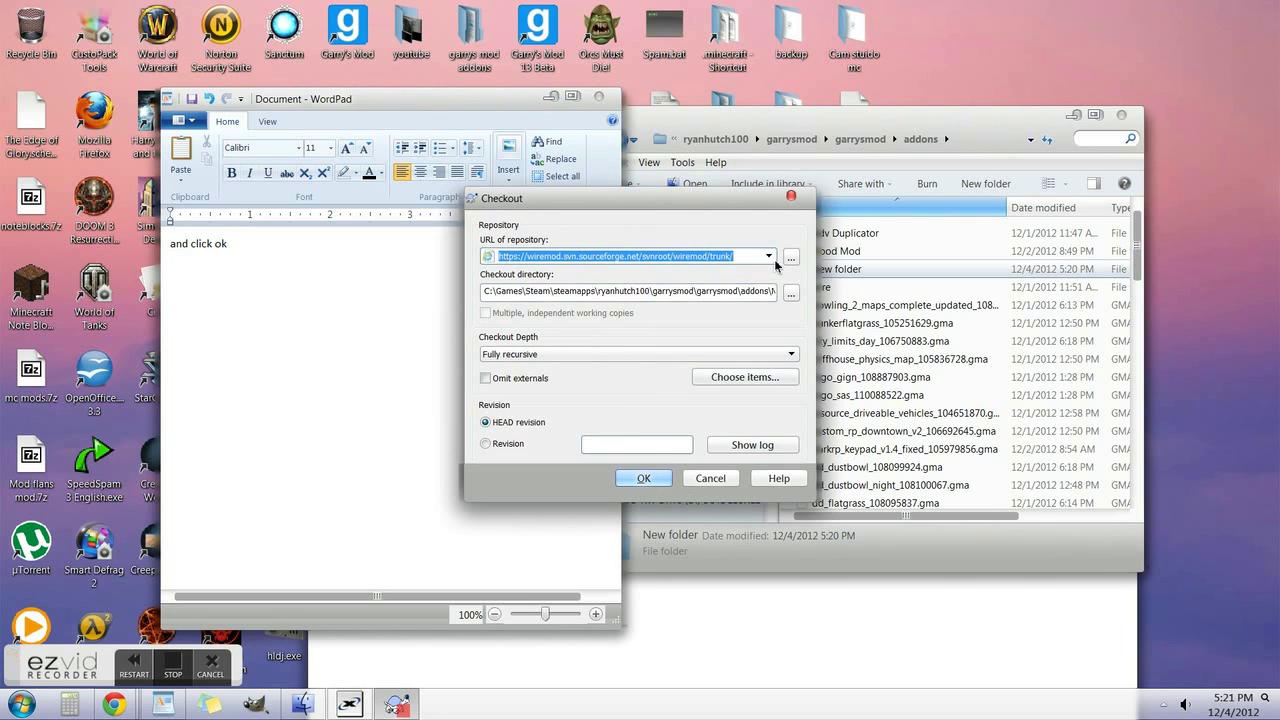
pyautogui.click(791, 197)
# Step: Clear the WordPad note, draft "when your done doing that do thi", and erase the wording after "when your done"
pyautogui.hotkey('ctrl', 'a')
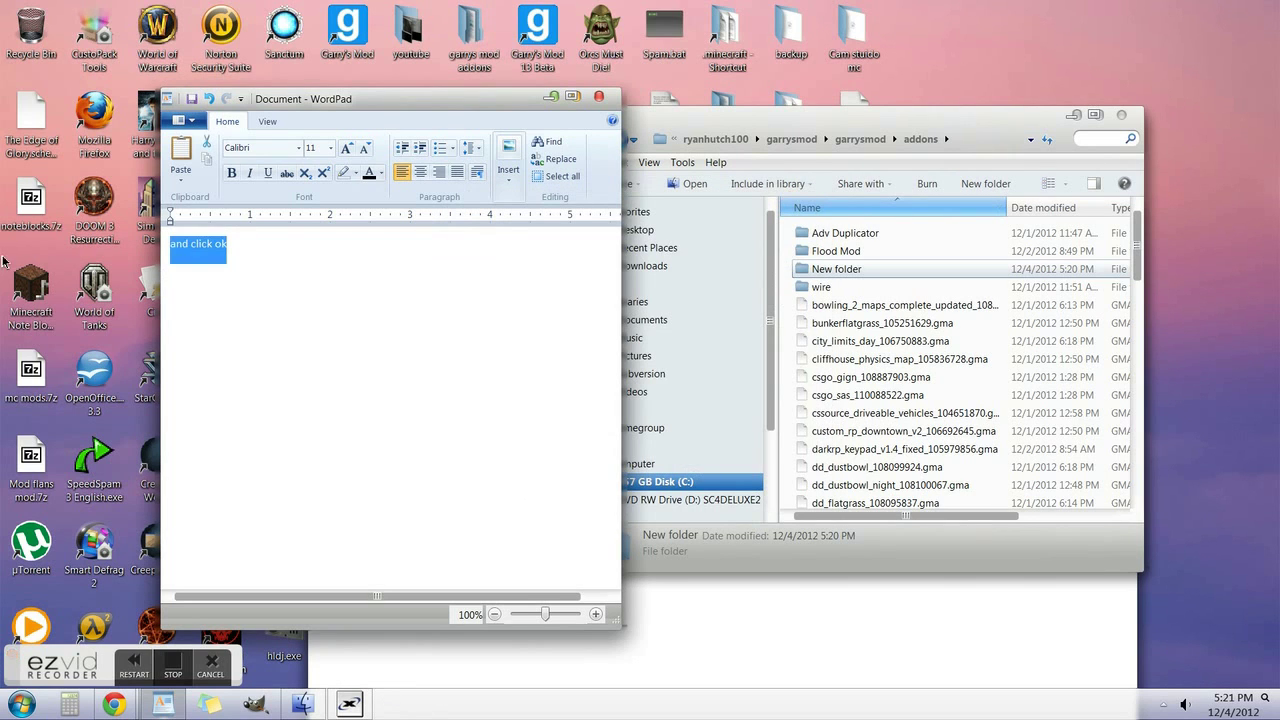
pyautogui.moveTo(4, 262)
pyautogui.press('BackSpace')
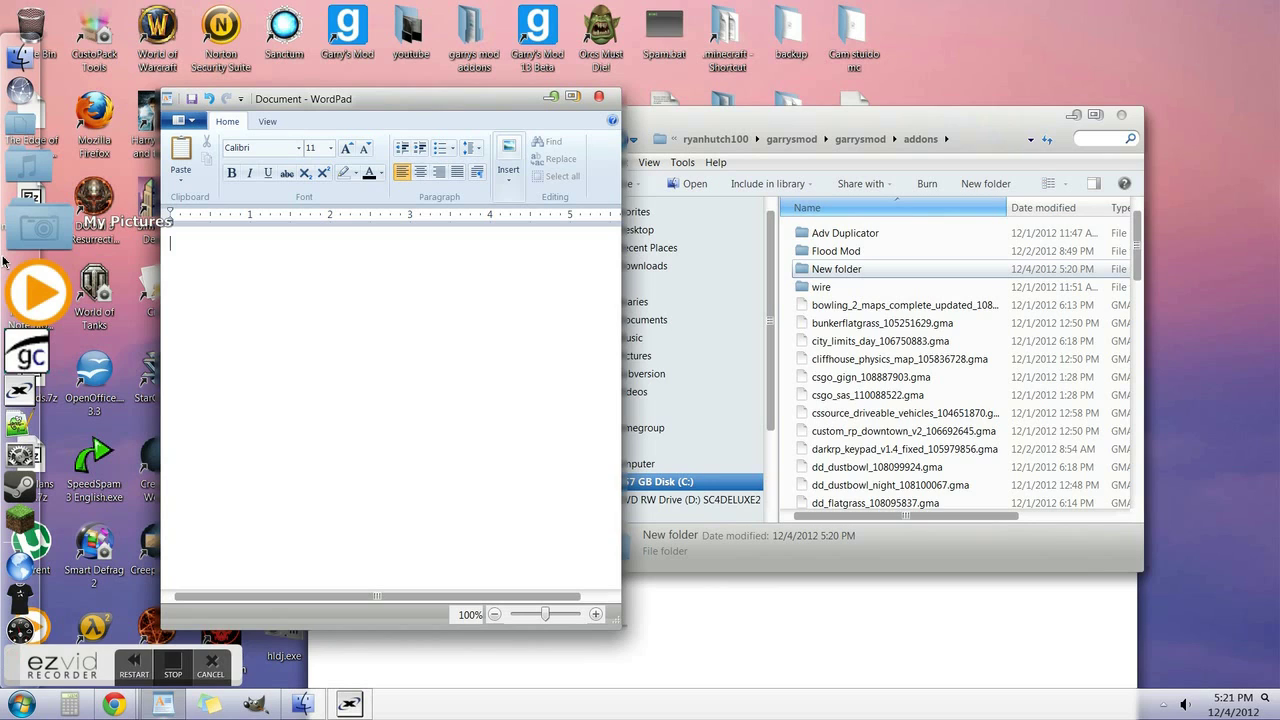
pyautogui.write('when you')
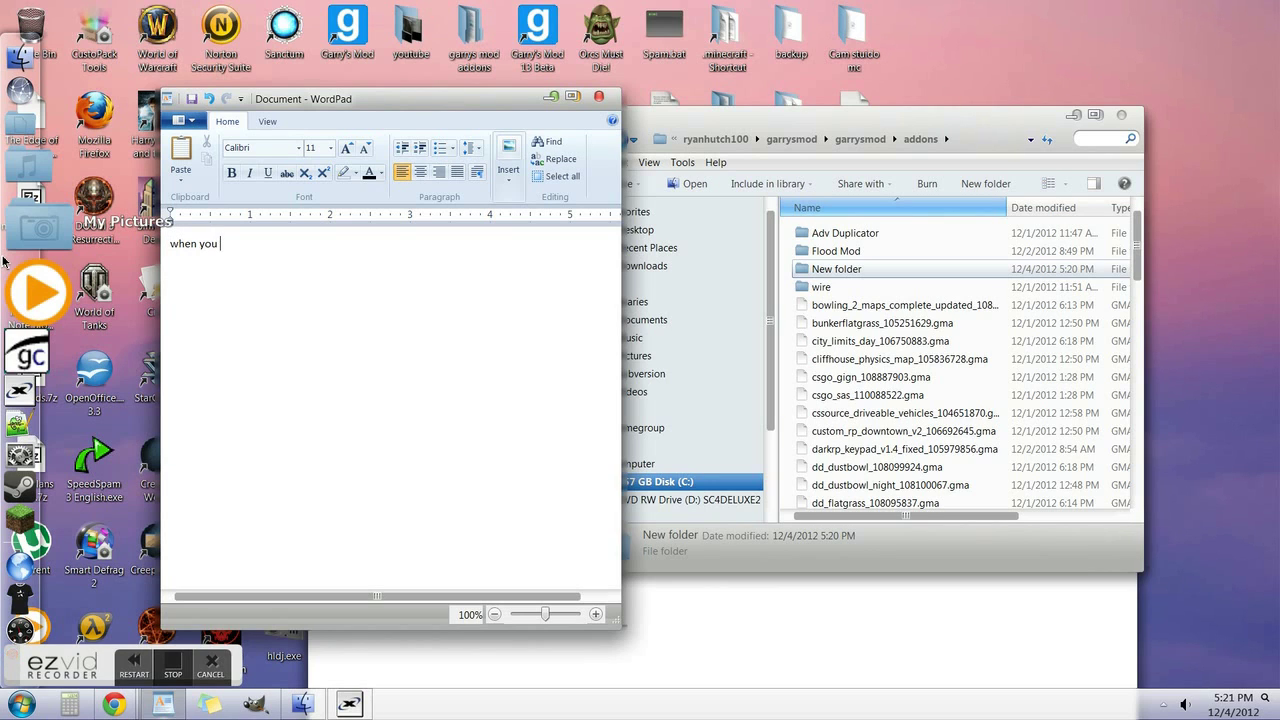
pyautogui.write('r done doing that do thi')
pyautogui.press('BackSpace')
pyautogui.press('BackSpace')
pyautogui.press('BackSpace')
pyautogui.press('BackSpace')
pyautogui.press('BackSpace')
pyautogui.press('BackSpace')
pyautogui.press('BackSpace')
pyautogui.press('BackSpace')
pyautogui.press('BackSpace')
pyautogui.press('BackSpace')
pyautogui.press('BackSpace')
pyautogui.press('BackSpace')
pyautogui.press('BackSpace')
pyautogui.press('BackSpace')
pyautogui.press('BackSpace')
pyautogui.press('BackSpace')
pyautogui.press('BackSpace')
pyautogui.press('BackSpace')
pyautogui.press('BackSpace')
pyautogui.press('BackSpace')
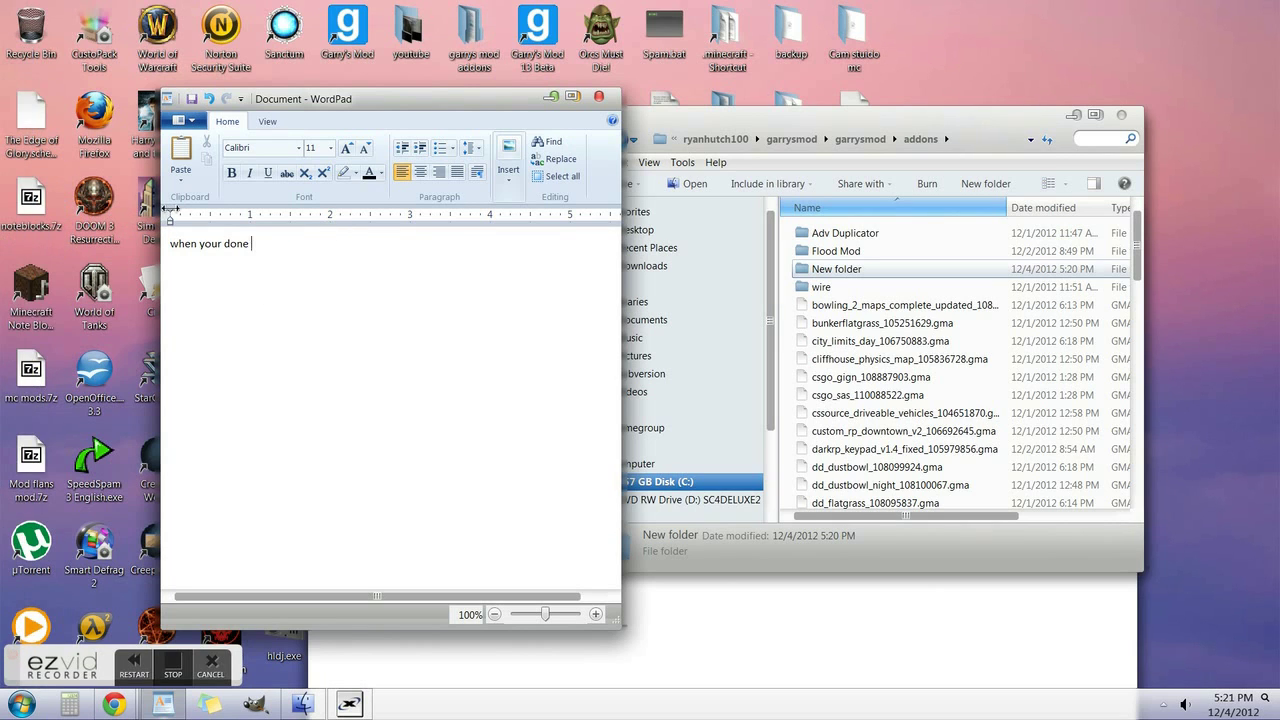
# Step: Run an SVN Checkout of the wiremod trunk URL into the new addons folder, and open that folder
pyautogui.rightClick(838, 269)
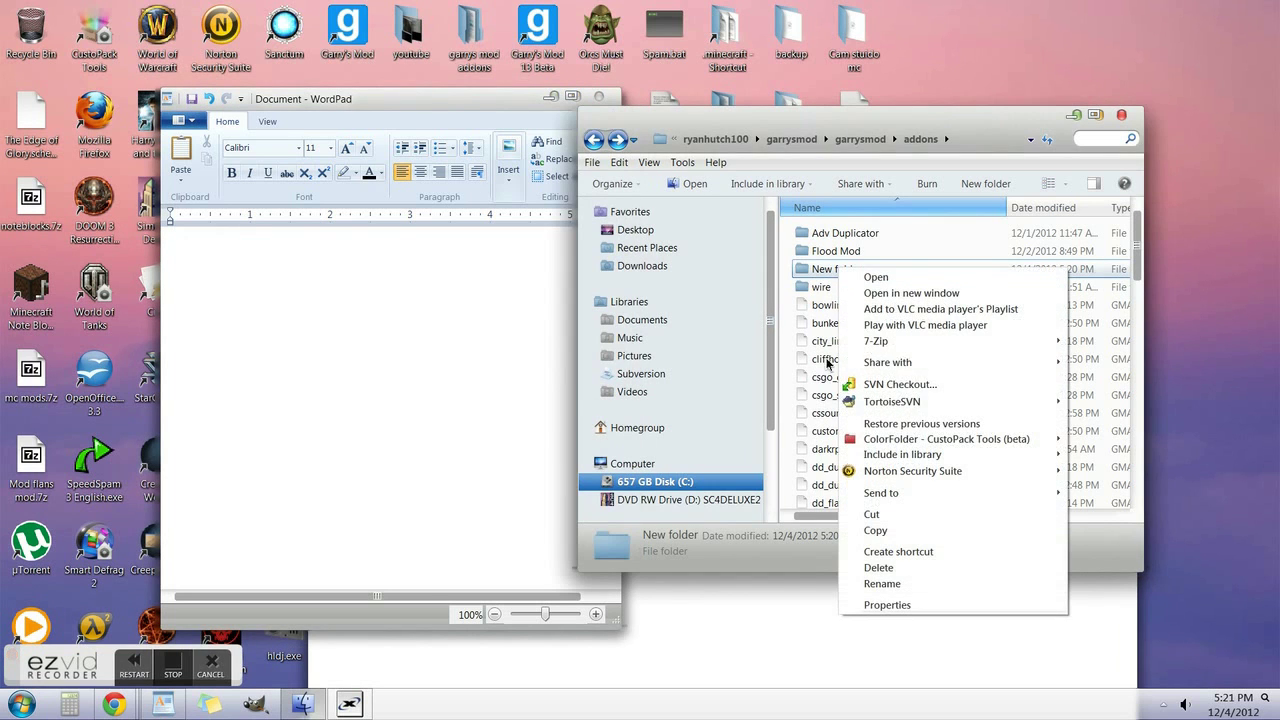
pyautogui.click(915, 391)
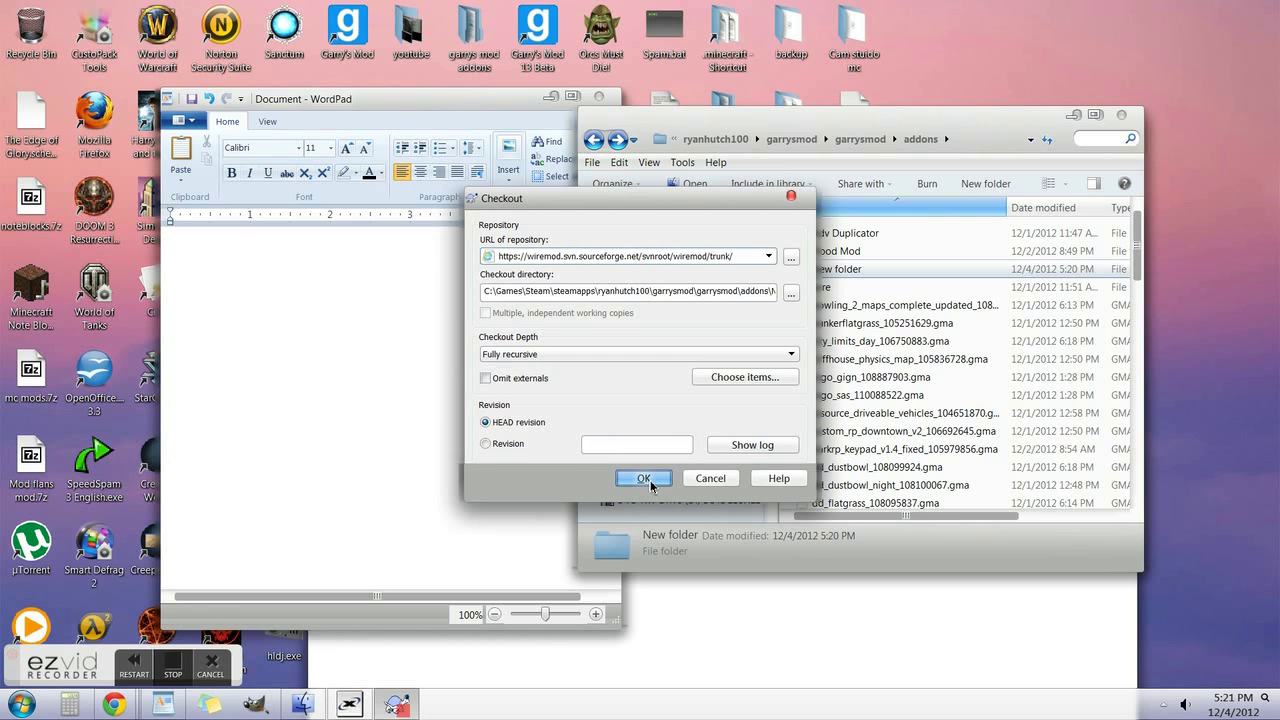
pyautogui.click(652, 484)
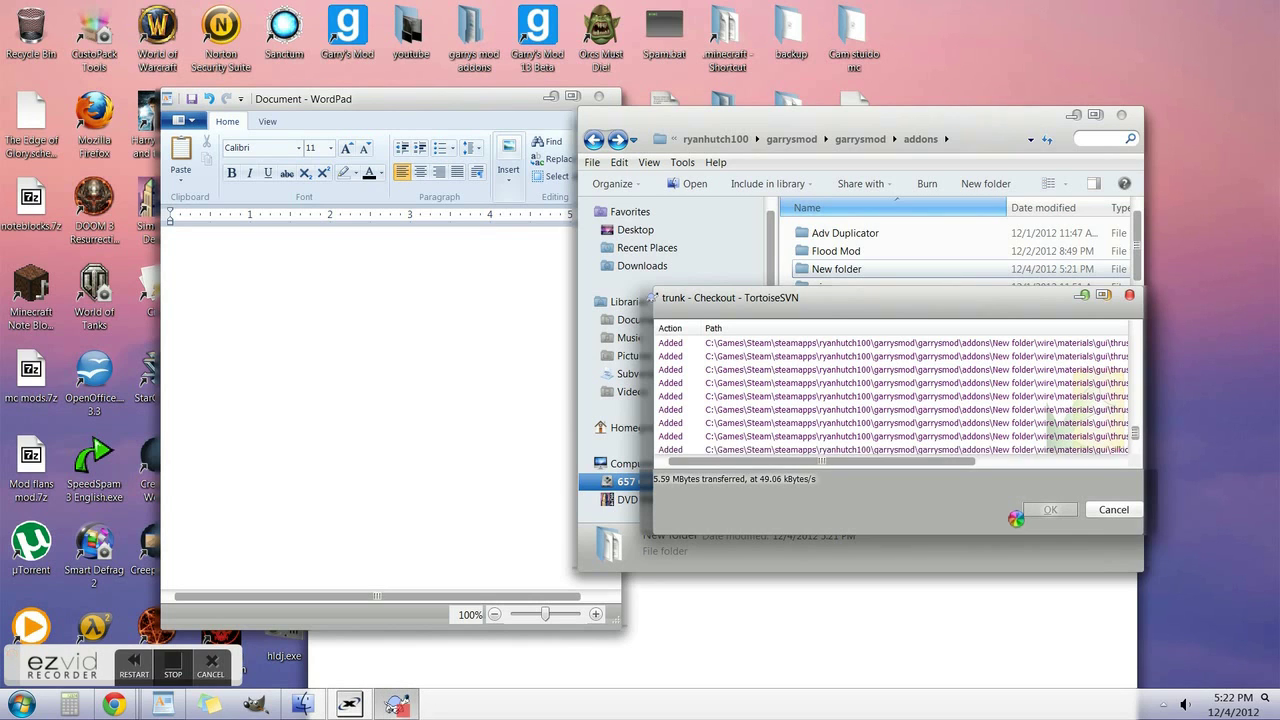
pyautogui.doubleClick(838, 269)
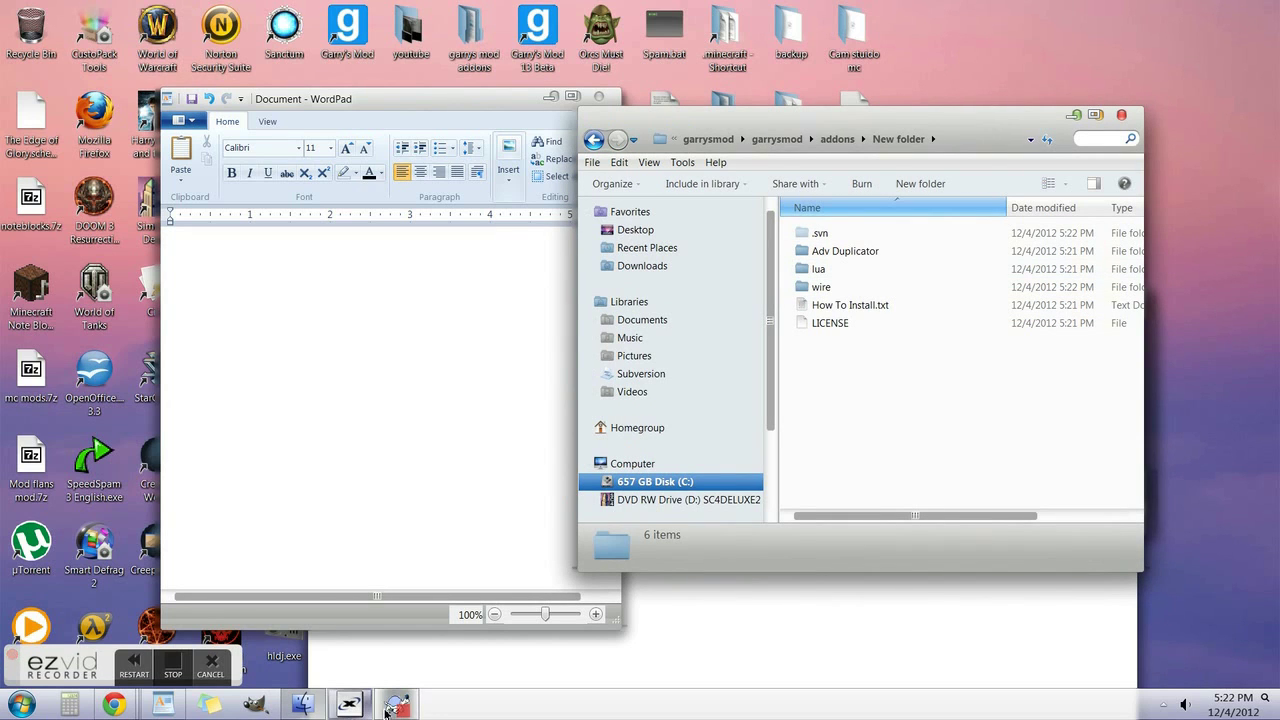
# Step: Return to WordPad and write the note "when that done drag wire and Adv Dupilcator to the addons folder"
pyautogui.click(329, 400)
pyautogui.write('wh')
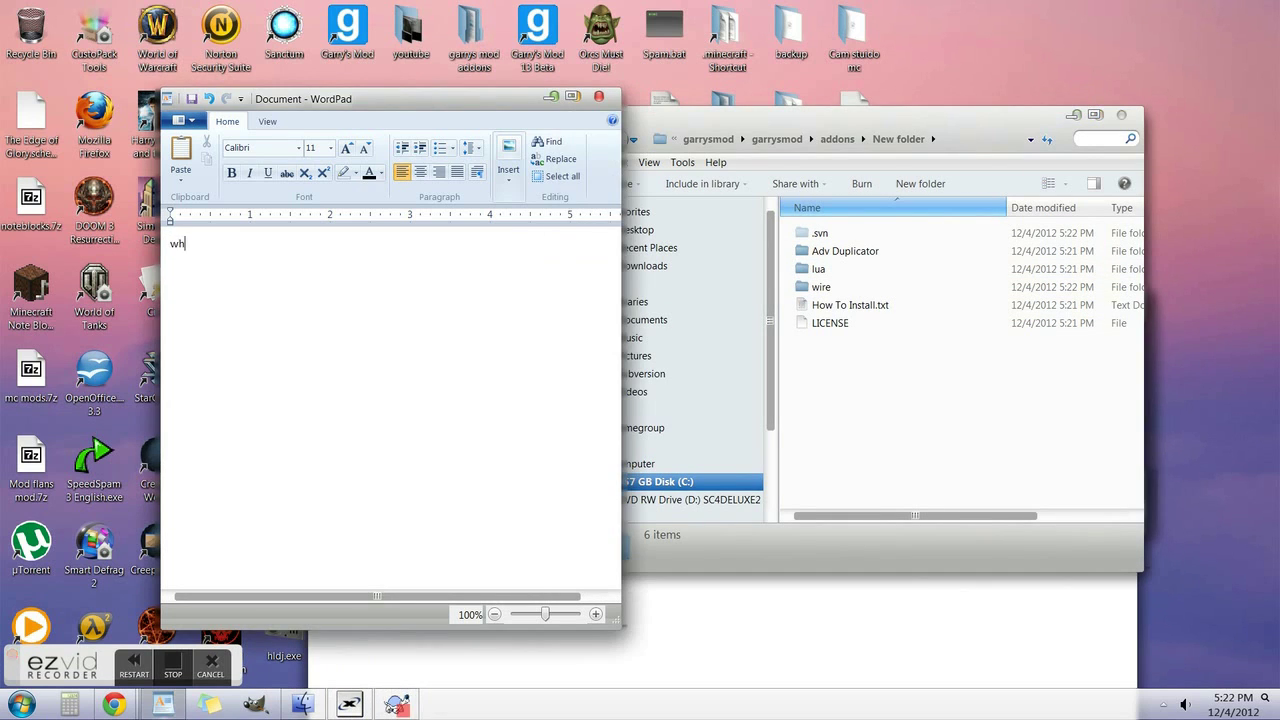
pyautogui.write('en that done drag wire an')
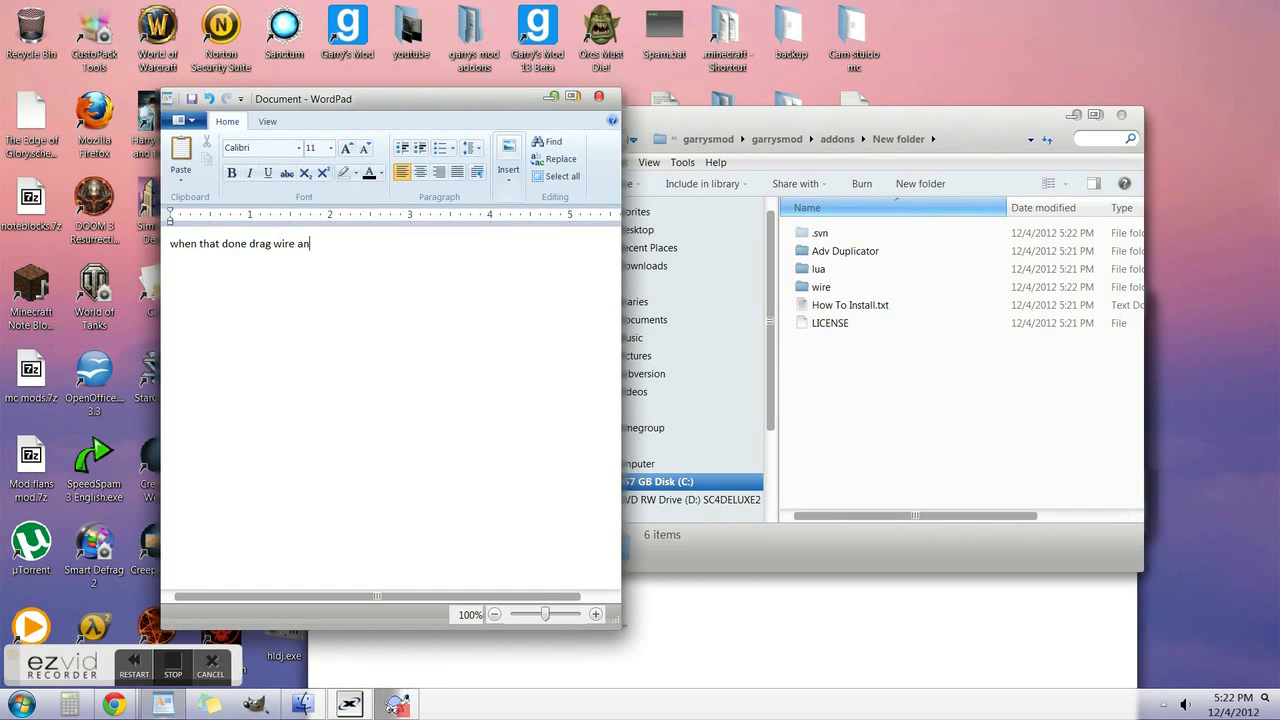
pyautogui.write('d Adv Dupilcator')
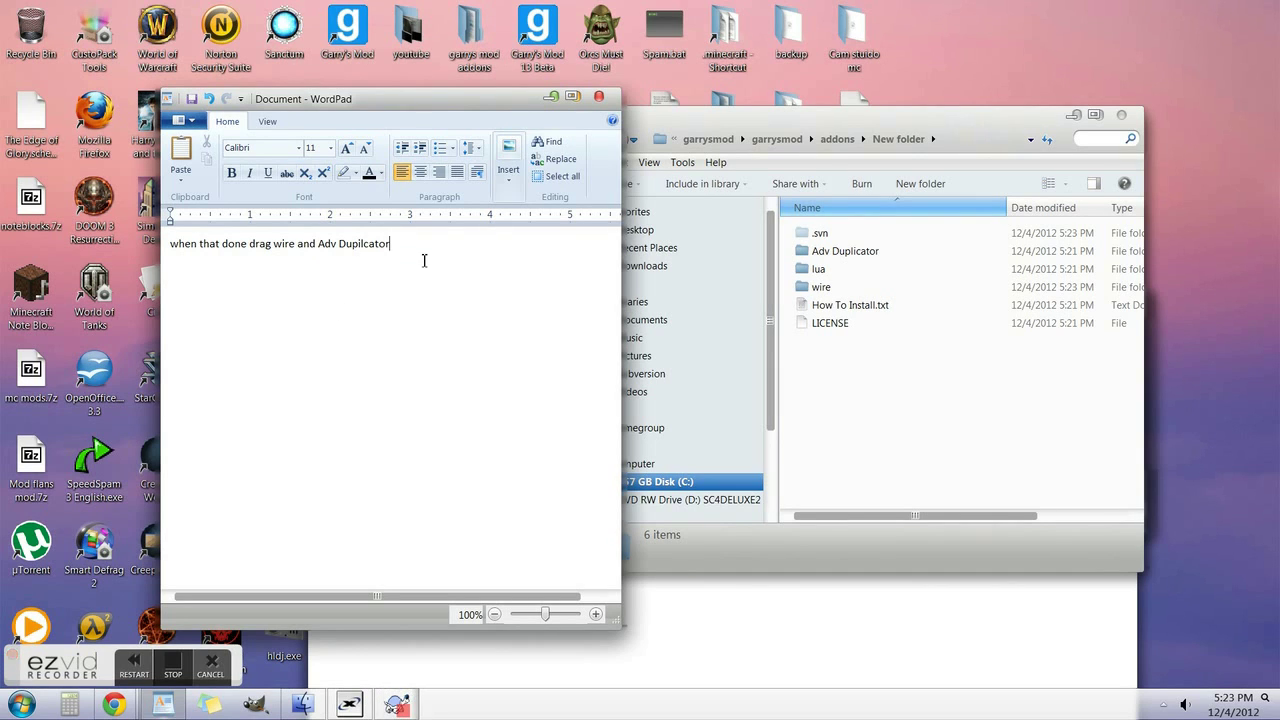
pyautogui.write(' to the addons folder')
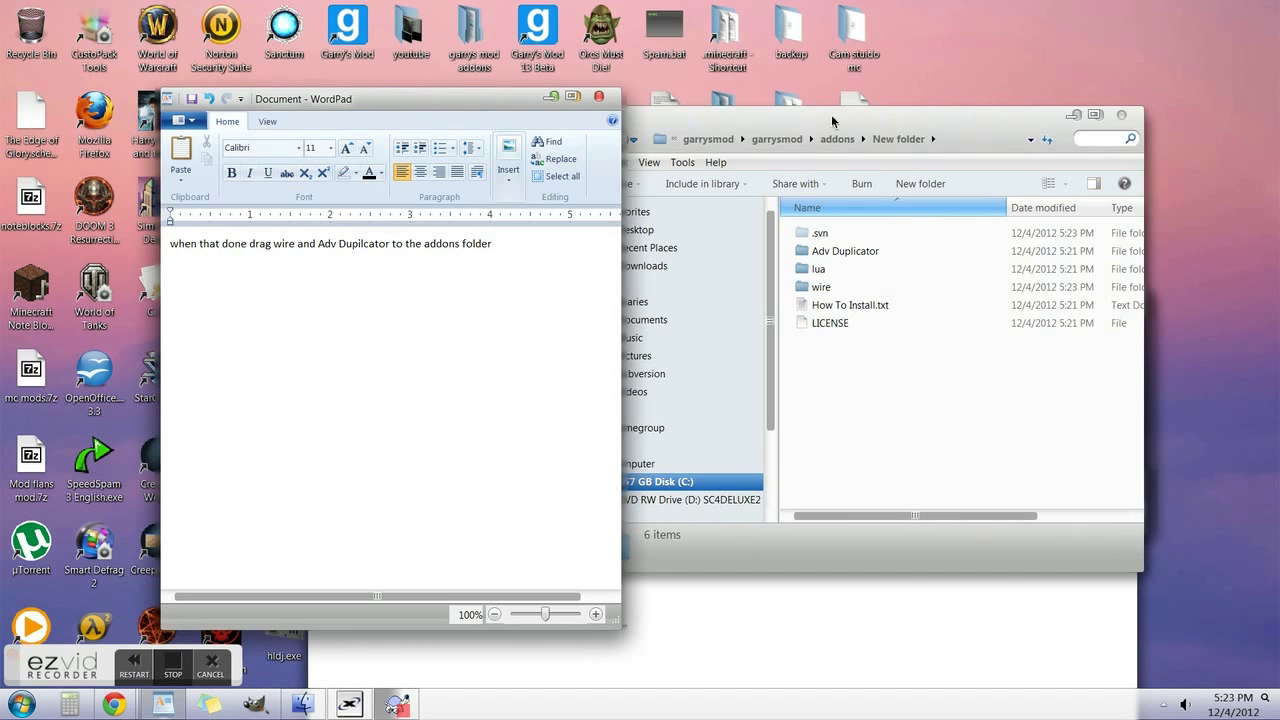
# Step: Go back to the addons folder, reopen the new folder to point out Adv Duplicator, and return to addons
pyautogui.click(663, 141)
pyautogui.click(594, 139)
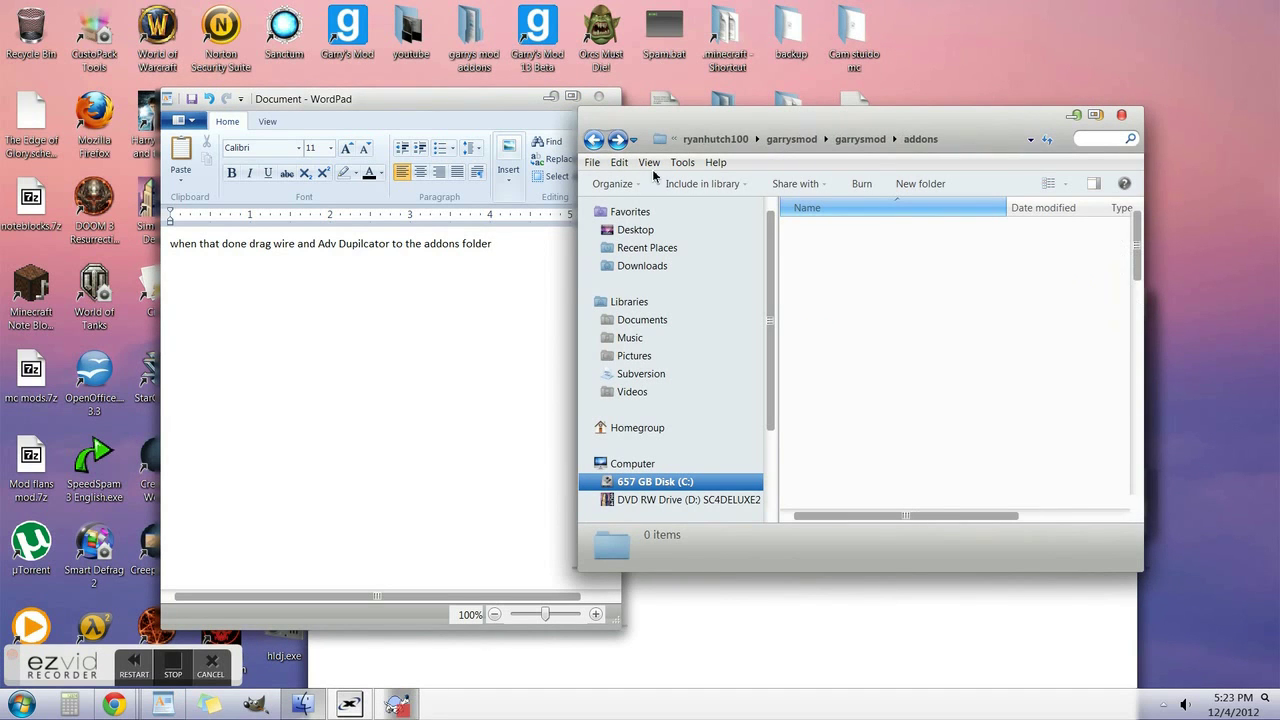
pyautogui.doubleClick(847, 268)
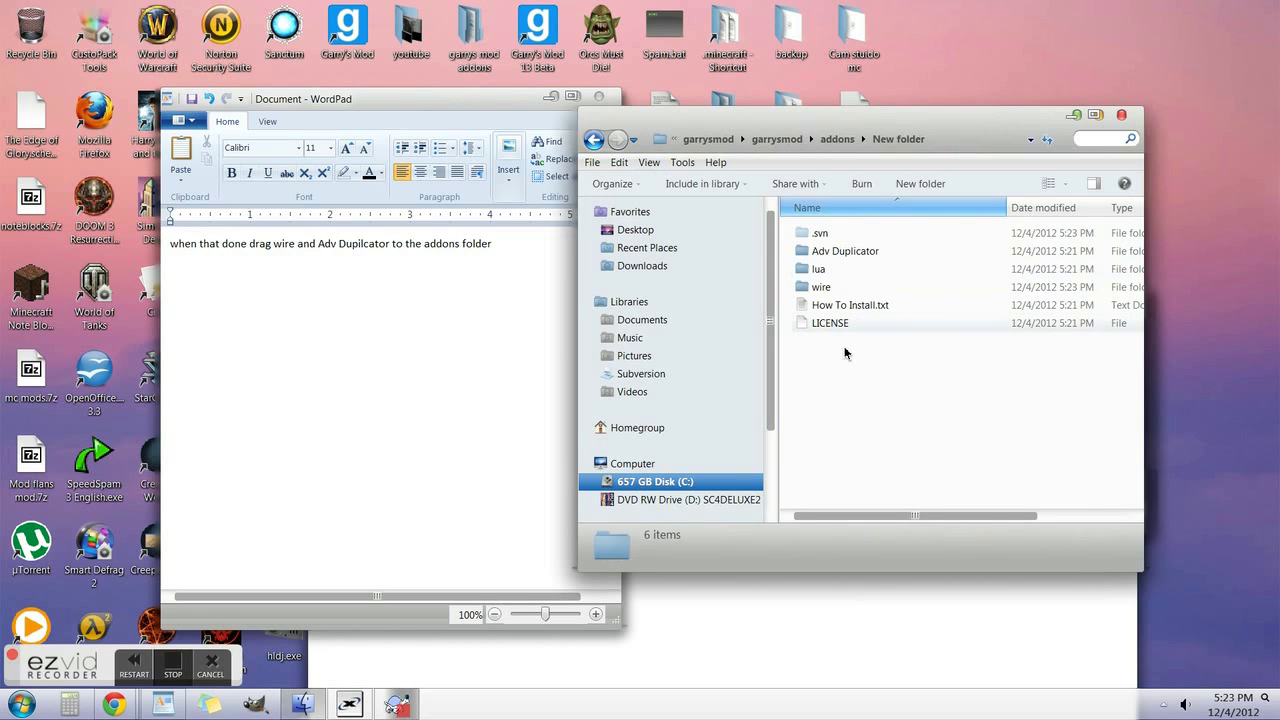
pyautogui.click(845, 251)
pyautogui.click(594, 139)
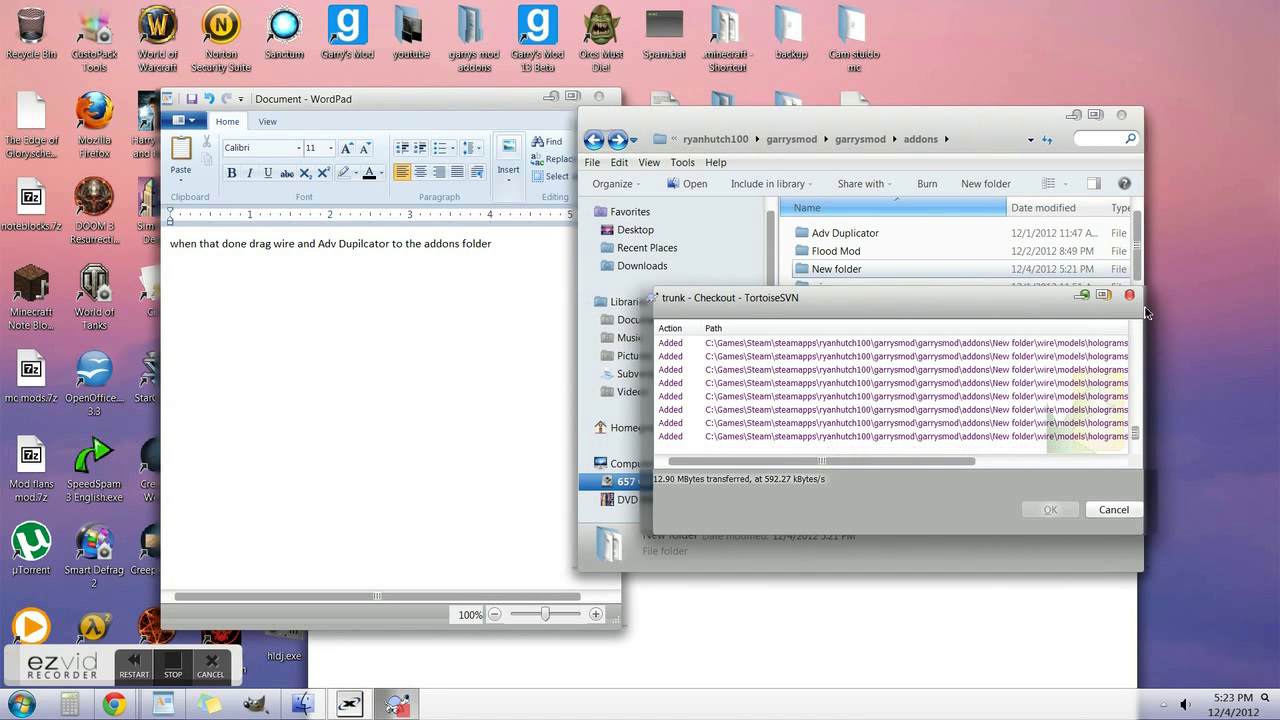
# Step: Close the running TortoiseSVN checkout window and permanently delete the new folder from addons
pyautogui.click(1131, 297)
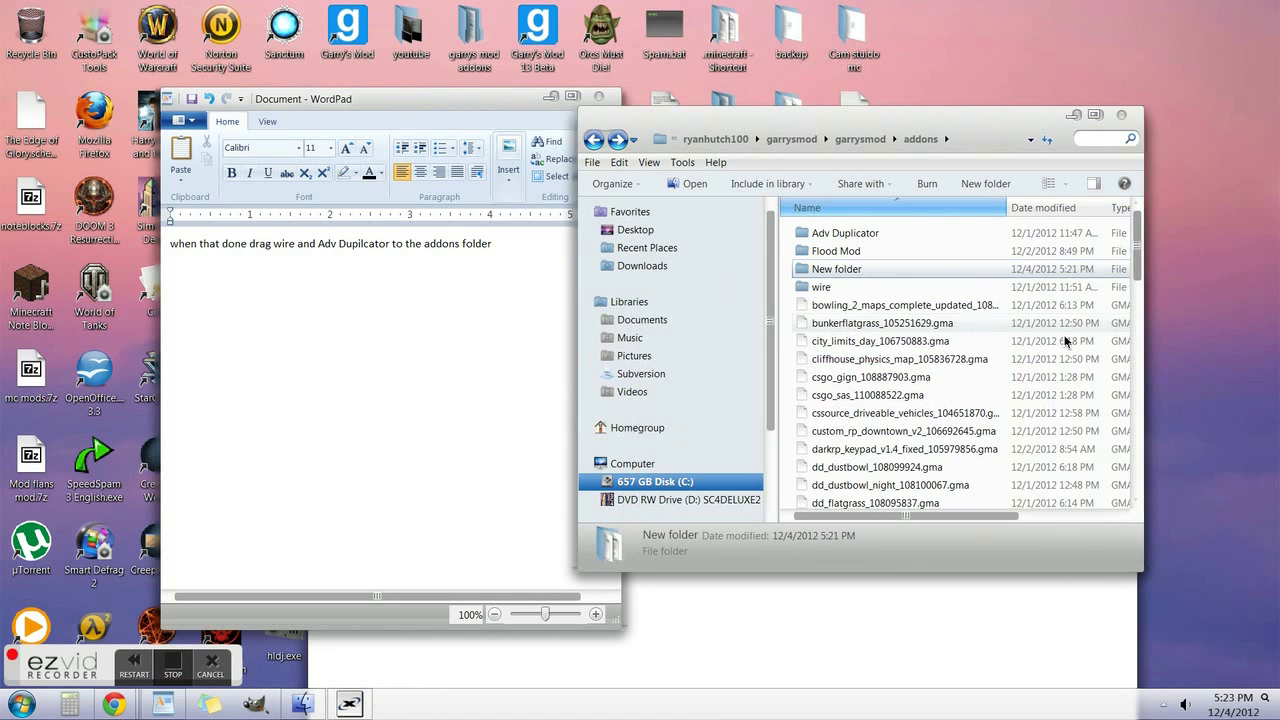
pyautogui.rightClick(860, 270)
pyautogui.click(896, 588)
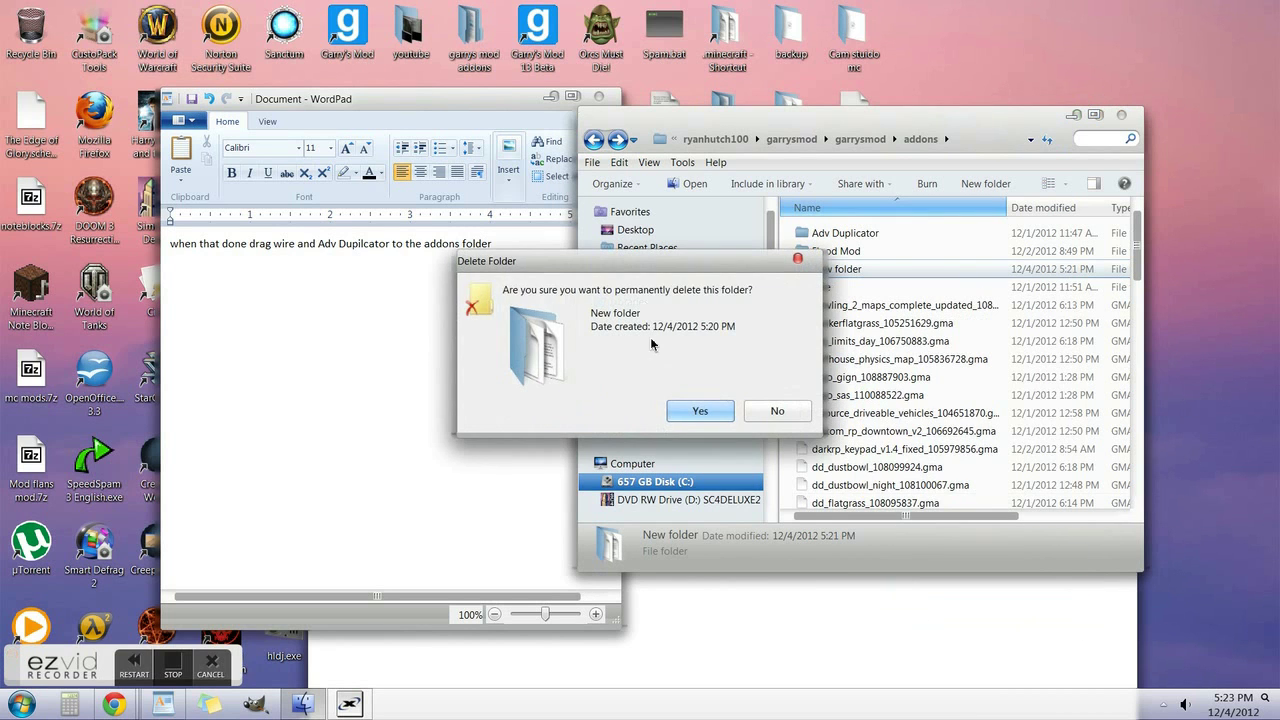
pyautogui.click(694, 409)
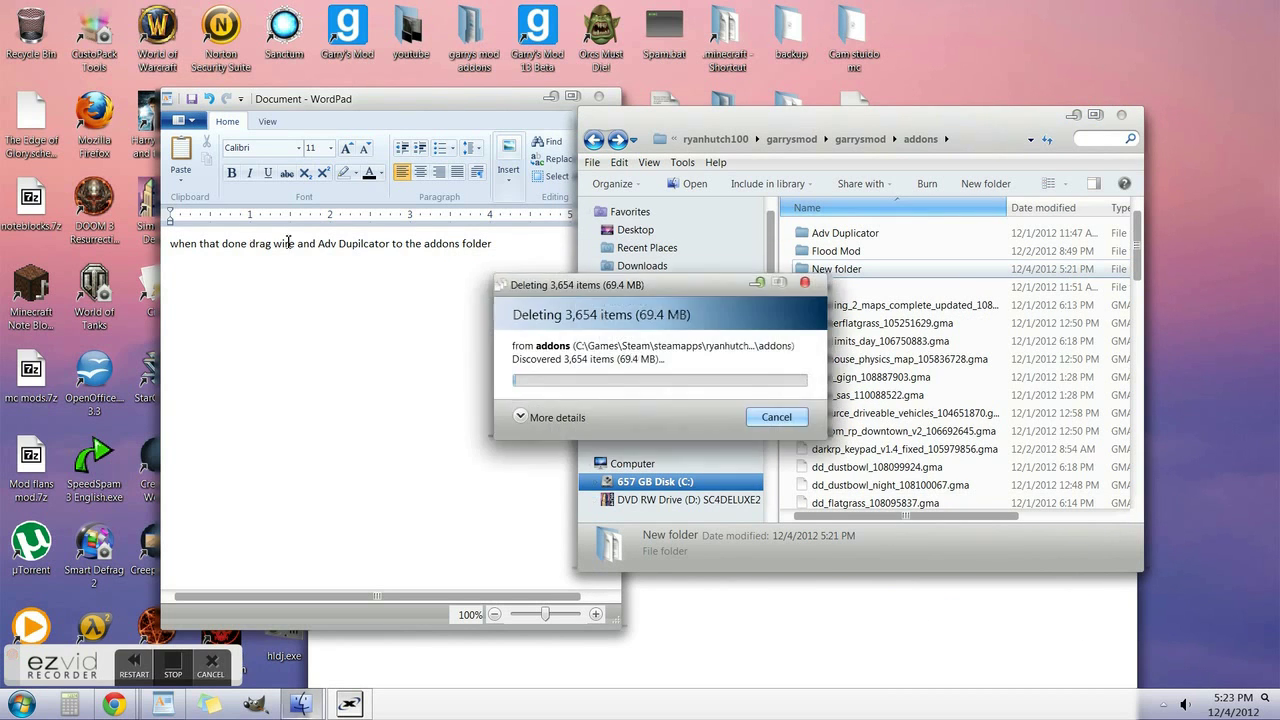
# Step: Erase the WordPad note about moving the wire and Adv Duplicator folders
pyautogui.click(444, 245)
pyautogui.press('BackSpace')
pyautogui.press('BackSpace')
pyautogui.press('BackSpace')
pyautogui.press('BackSpace')
pyautogui.press('BackSpace')
pyautogui.press('BackSpace')
pyautogui.press('BackSpace')
pyautogui.press('BackSpace')
pyautogui.press('BackSpace')
pyautogui.press('BackSpace')
pyautogui.press('BackSpace')
pyautogui.press('BackSpace')
pyautogui.press('BackSpace')
pyautogui.press('BackSpace')
pyautogui.press('BackSpace')
pyautogui.press('BackSpace')
pyautogui.press('BackSpace')
pyautogui.press('BackSpace')
pyautogui.press('BackSpace')
pyautogui.press('BackSpace')
pyautogui.press('BackSpace')
pyautogui.press('BackSpace')
pyautogui.press('BackSpace')
pyautogui.press('BackSpace')
pyautogui.press('BackSpace')
pyautogui.press('BackSpace')
pyautogui.press('BackSpace')
pyautogui.press('BackSpace')
pyautogui.press('BackSpace')
pyautogui.press('BackSpace')
pyautogui.press('BackSpace')
pyautogui.press('BackSpace')
pyautogui.press('BackSpace')
pyautogui.press('BackSpace')
pyautogui.press('BackSpace')
pyautogui.press('BackSpace')
pyautogui.press('BackSpace')
pyautogui.press('BackSpace')
pyautogui.press('BackSpace')
pyautogui.press('BackSpace')
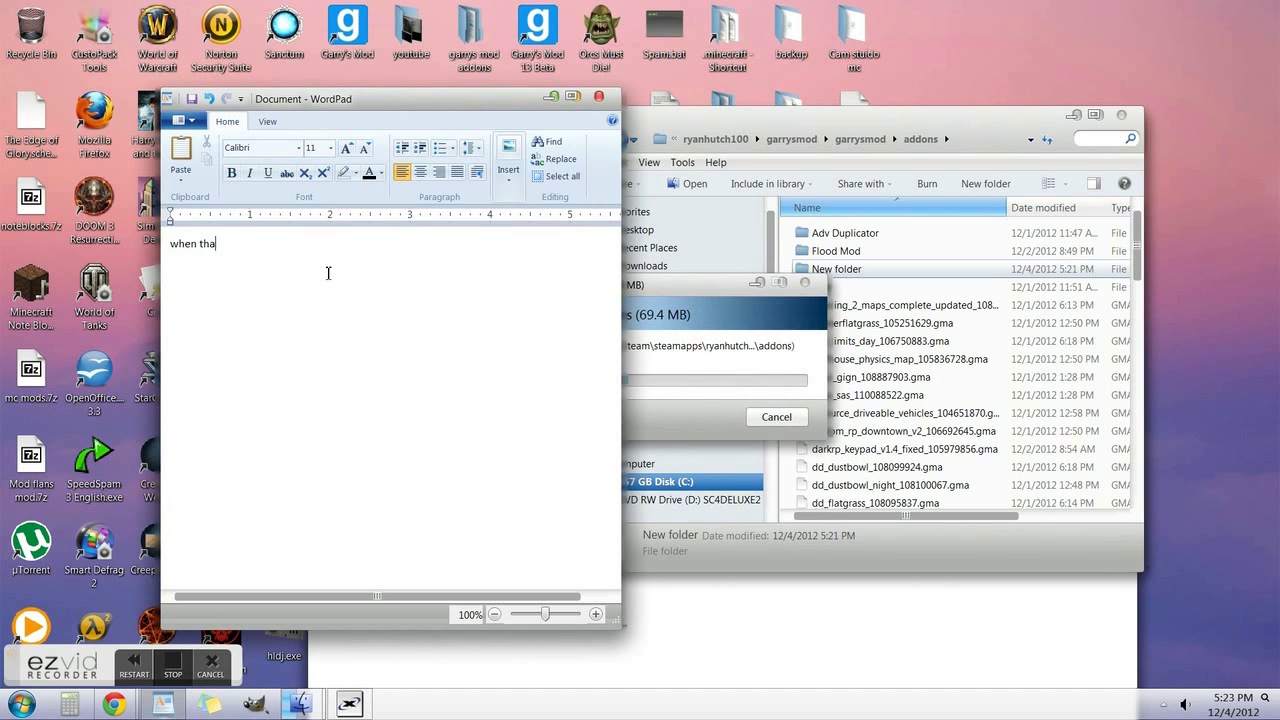
pyautogui.click(656, 290)
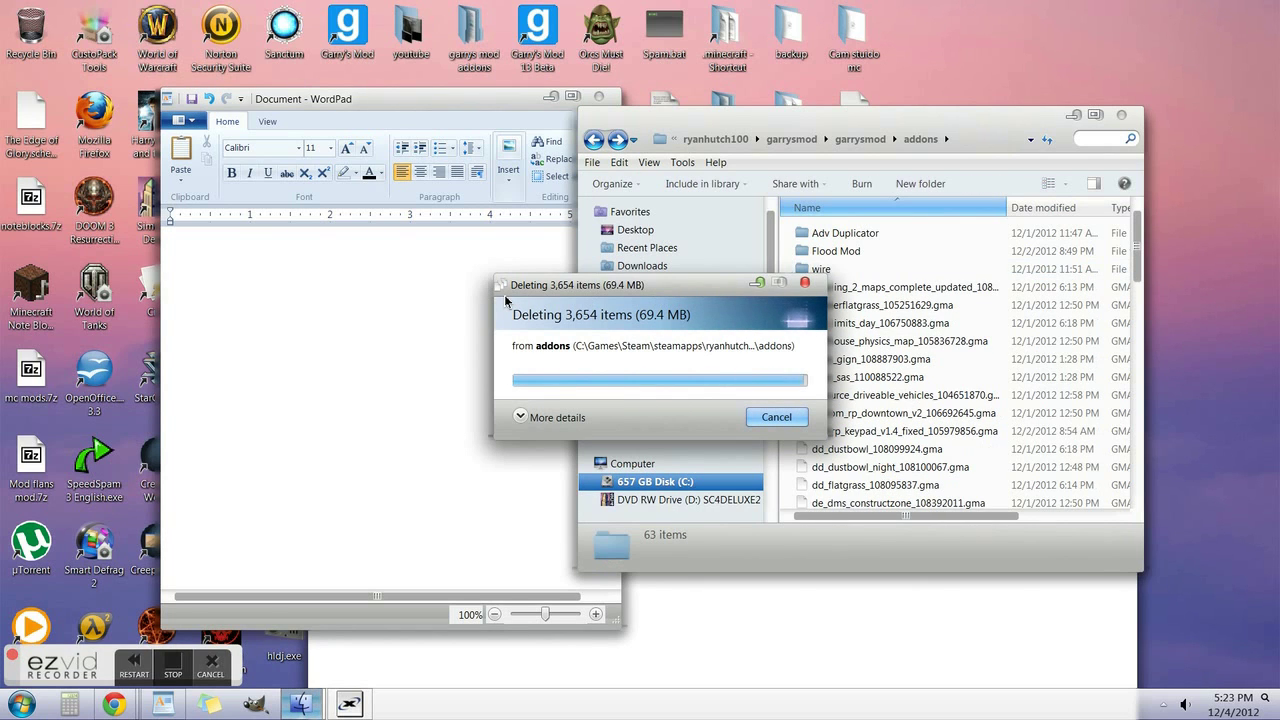
# Step: Close the addons folder window and write the note "then your done to download PH3 do th" in WordPad
pyautogui.click(1121, 115)
pyautogui.write('then your done')
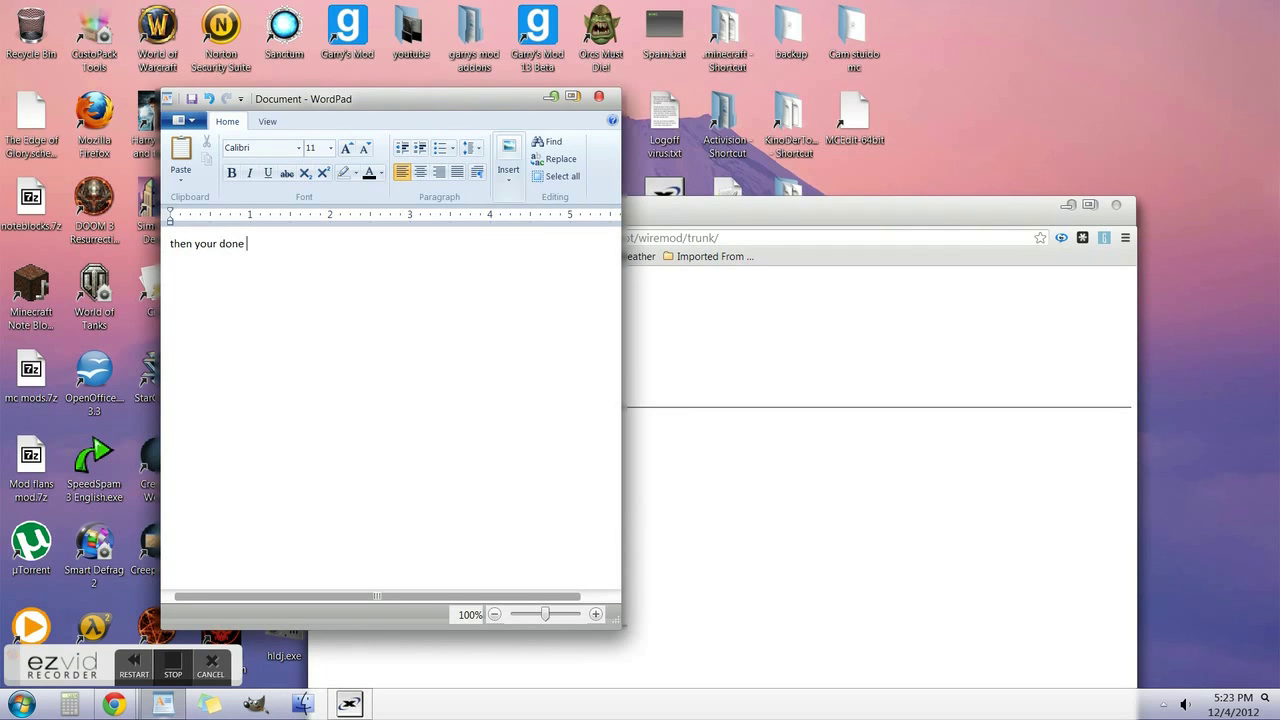
pyautogui.write(' to download')
pyautogui.write('PH3 do th')
# Step: Switch to Chrome, open youtube.com in a new tab, and maximize the browser window
pyautogui.click(759, 281)
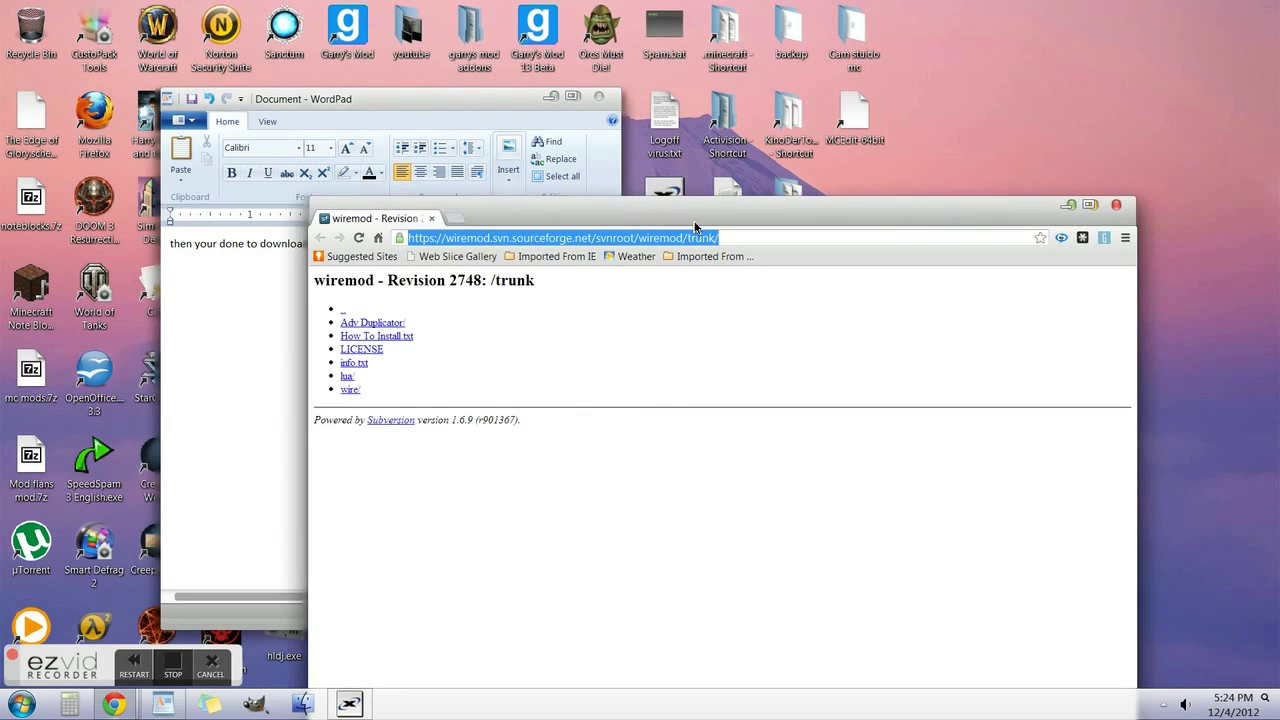
pyautogui.click(453, 221)
pyautogui.write('youtube.com')
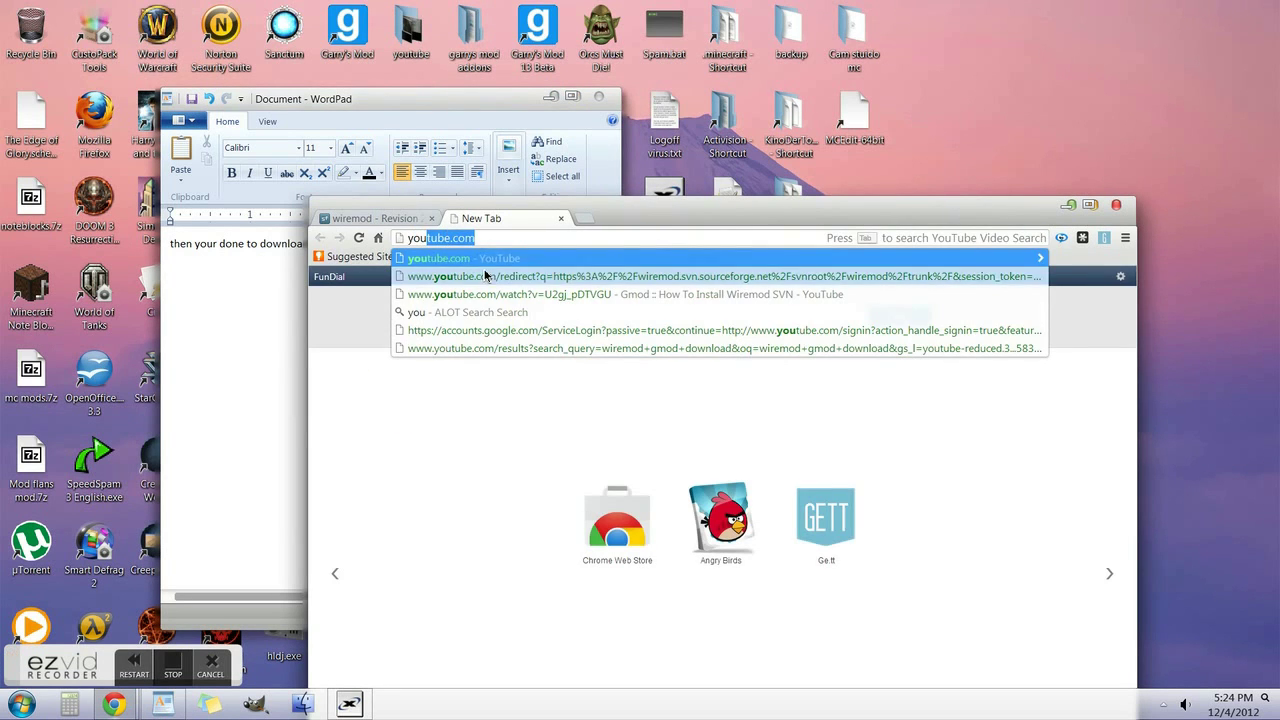
pyautogui.press('Return')
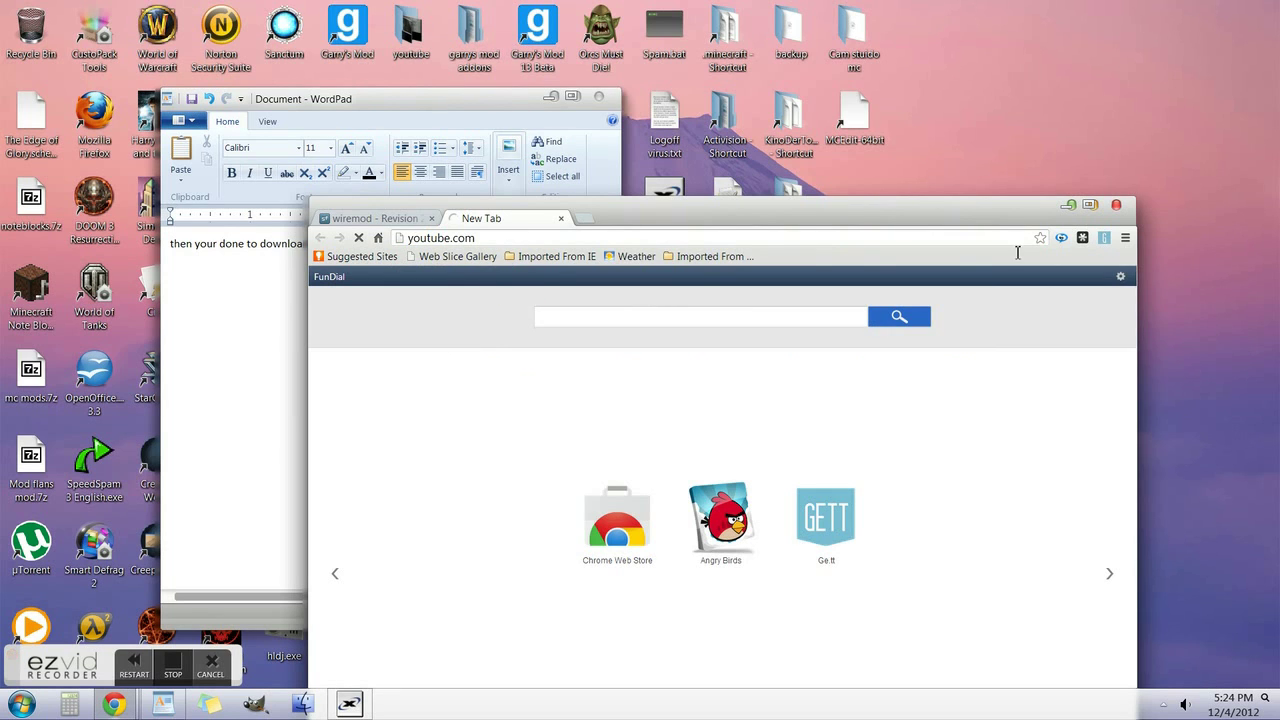
pyautogui.click(1091, 205)
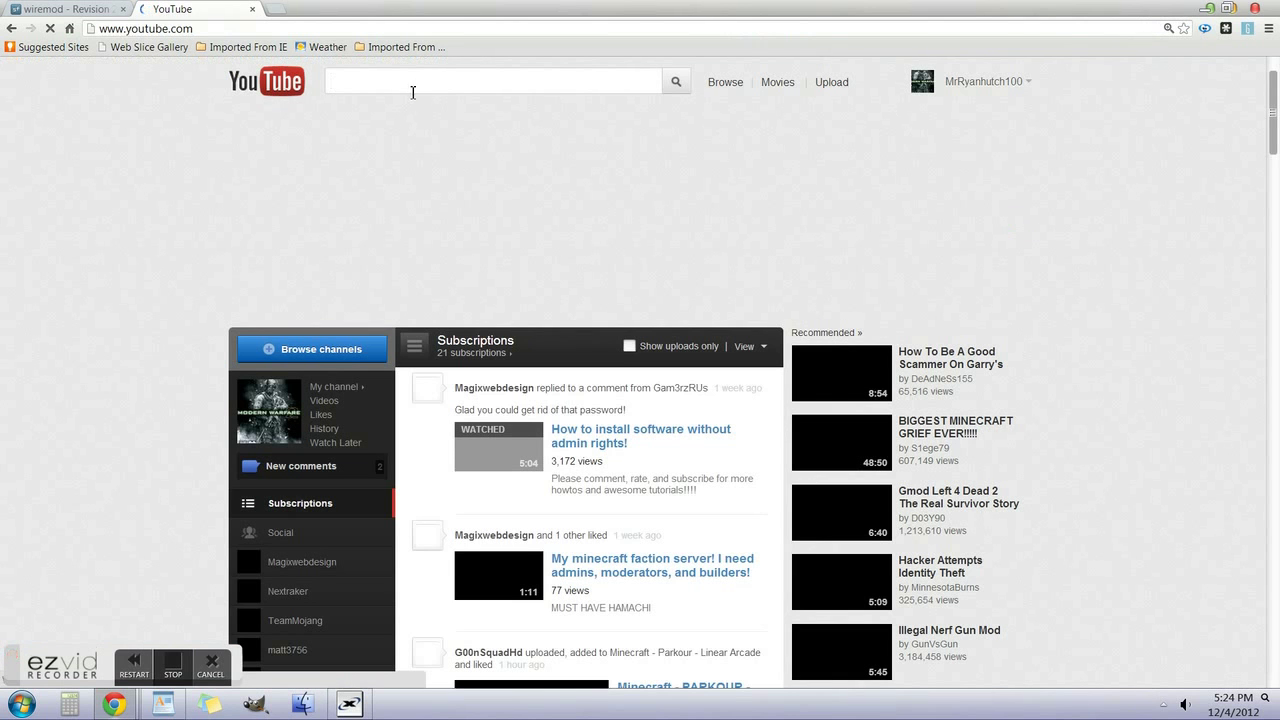
# Step: Search YouTube for "ph3 garrysmod"
pyautogui.write('ph3 gar')
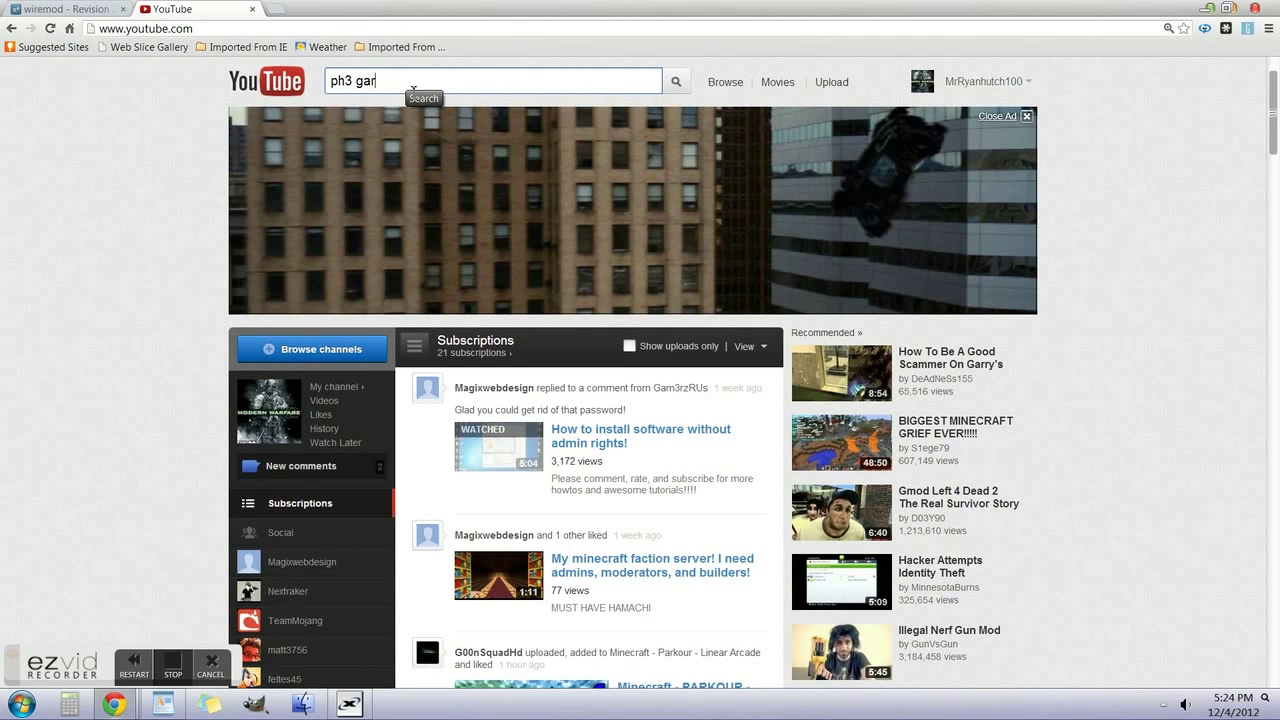
pyautogui.write('rysmod')
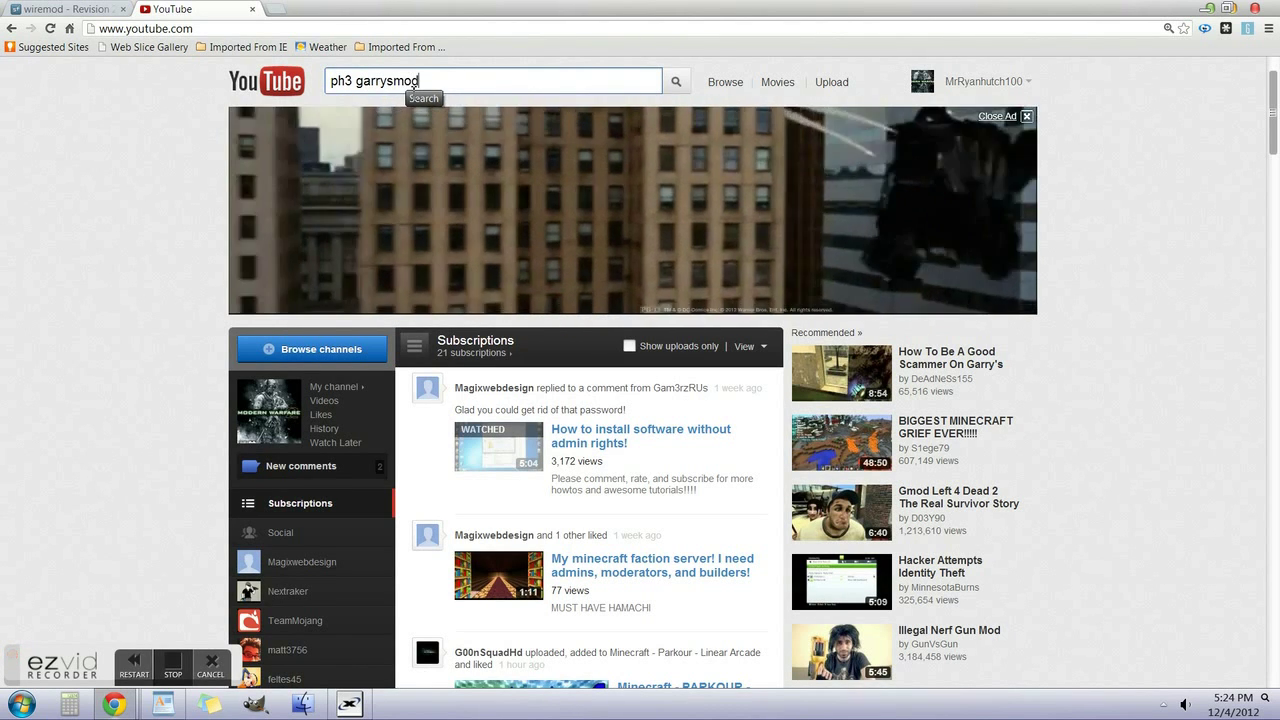
pyautogui.press('Return')
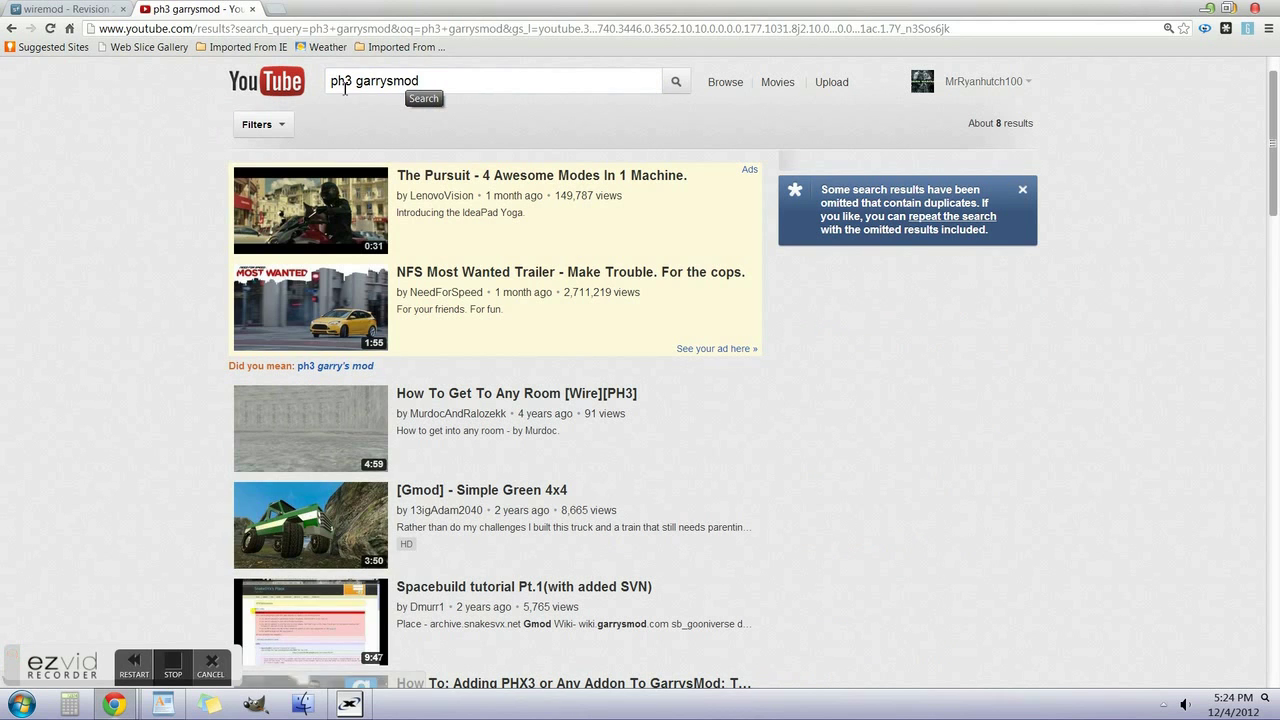
# Step: Change the YouTube search to "px3 garrysmod" and look through the results for a relevant download video
pyautogui.click(343, 95)
pyautogui.press('BackSpace')
pyautogui.write('x')
pyautogui.press('Return')
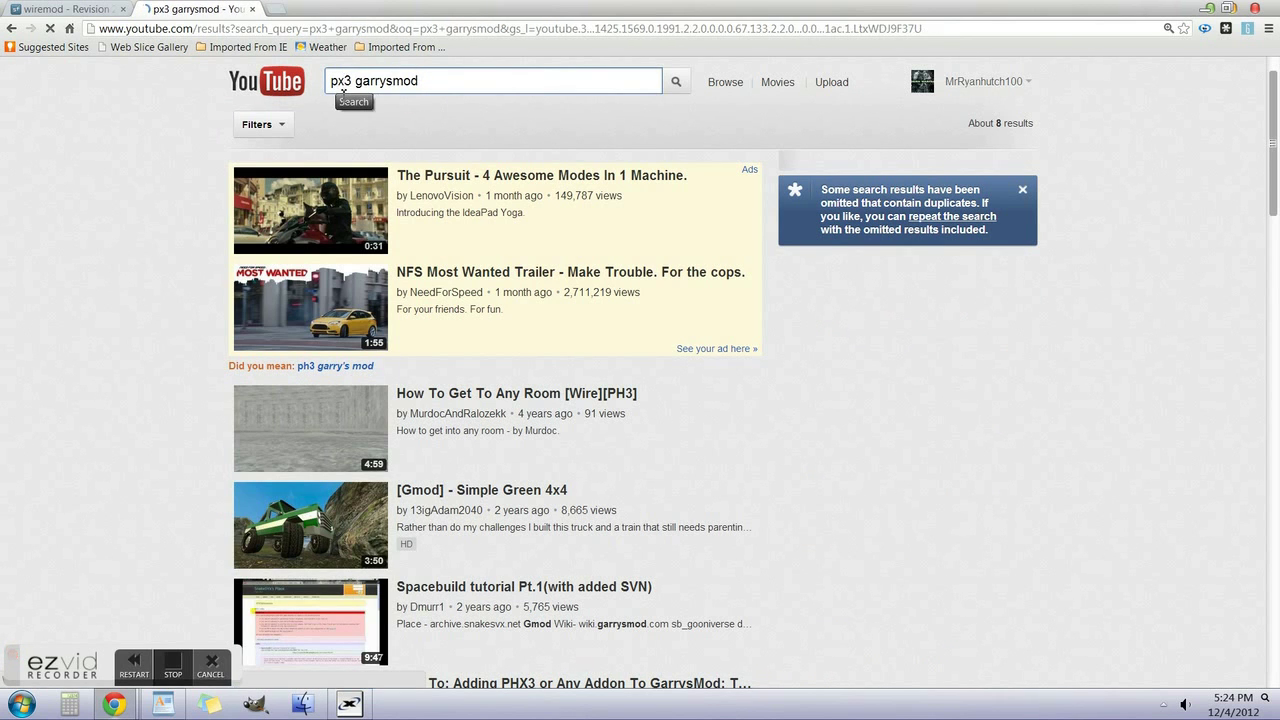
pyautogui.scroll(-4, 660, 430)
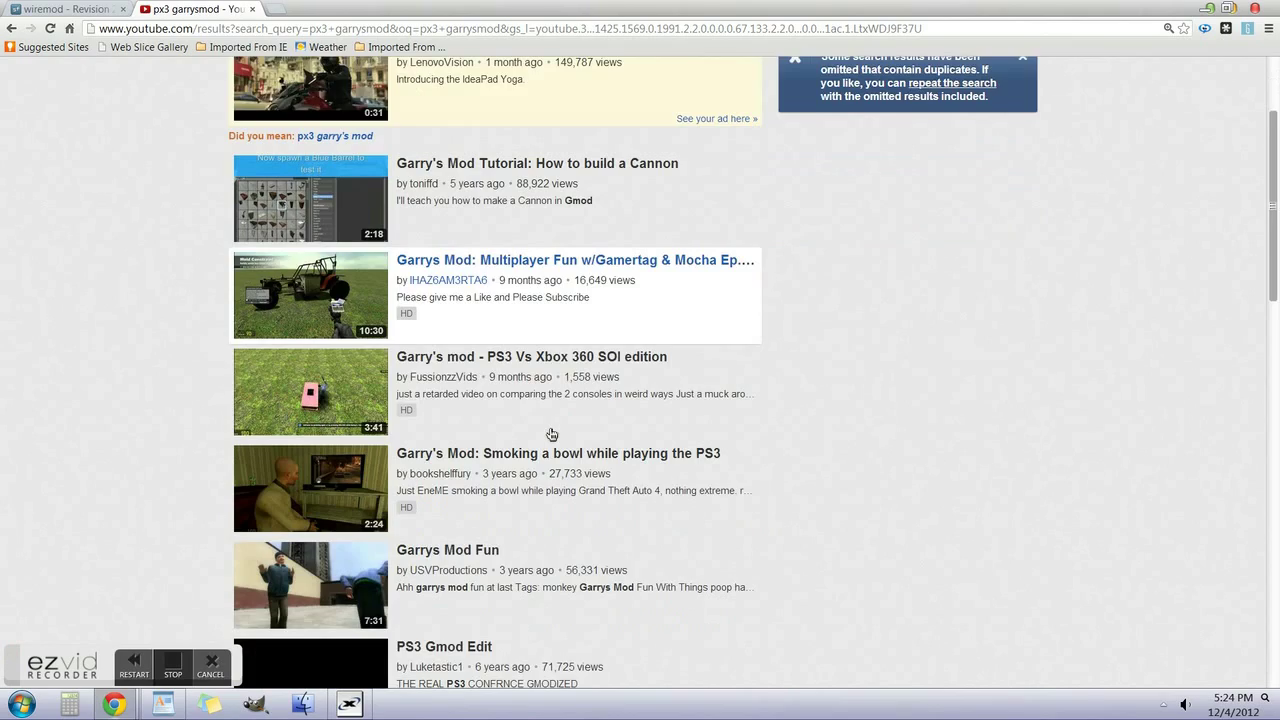
pyautogui.scroll(-7, 540, 240)
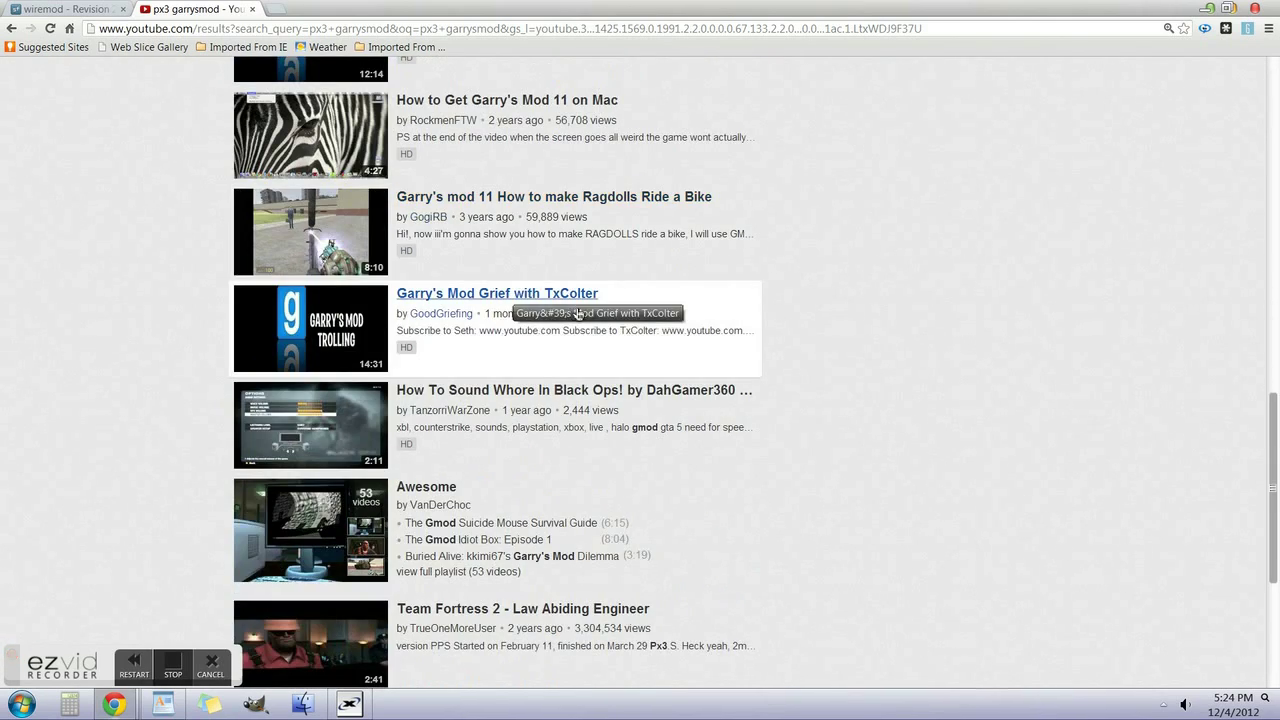
pyautogui.scroll(-3, 518, 310)
pyautogui.scroll(15, 518, 347)
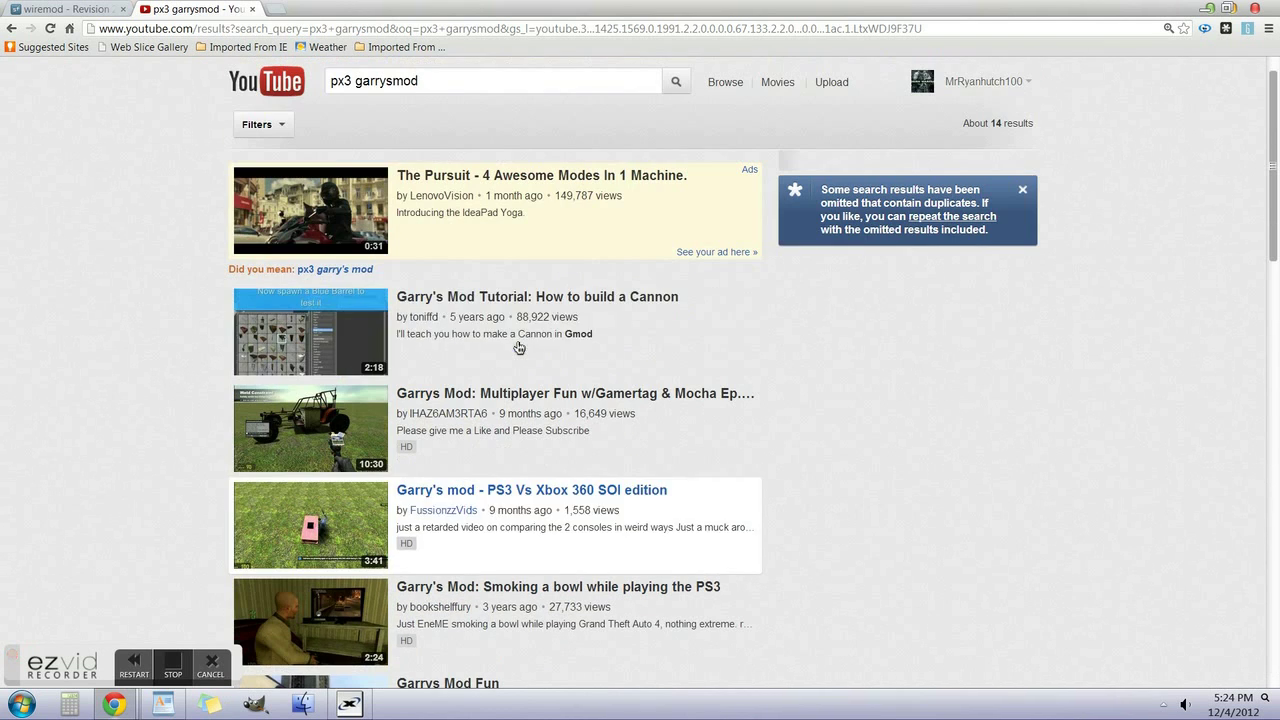
# Step: Run the suggested "px3 garry's mod" search, then open a new blank tab and close the YouTube one
pyautogui.click(362, 277)
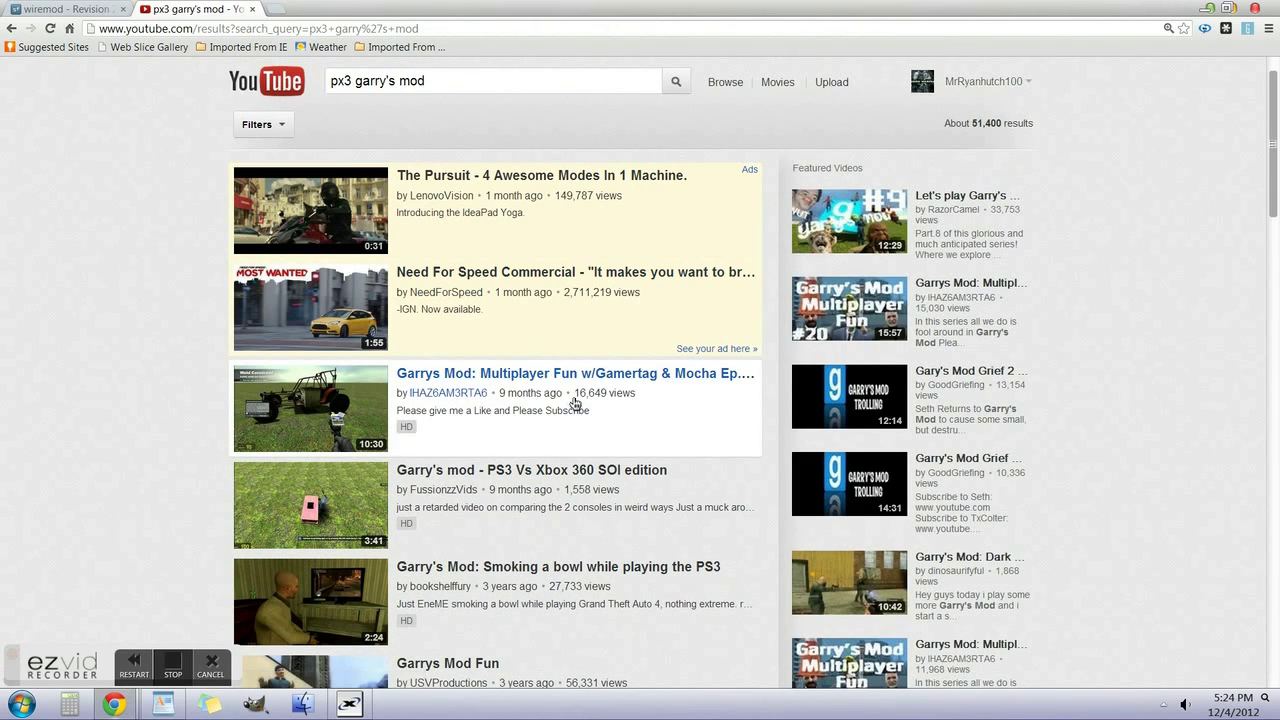
pyautogui.click(282, 12)
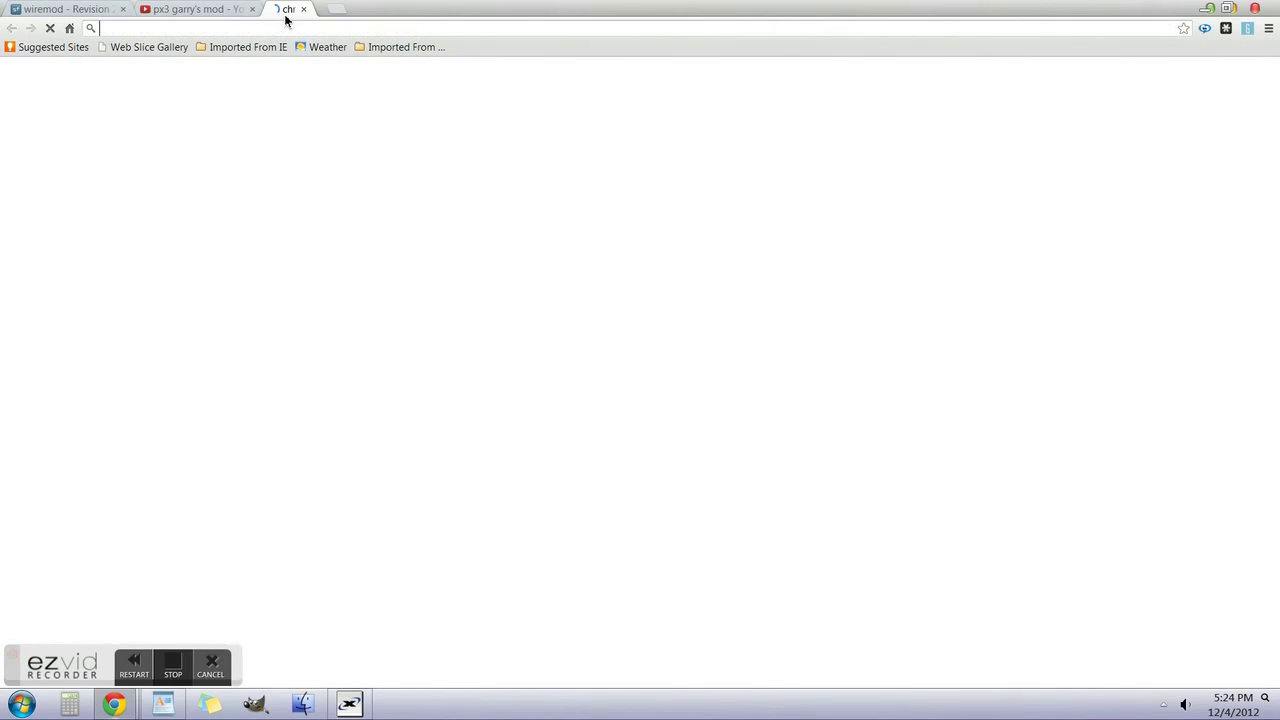
pyautogui.click(255, 10)
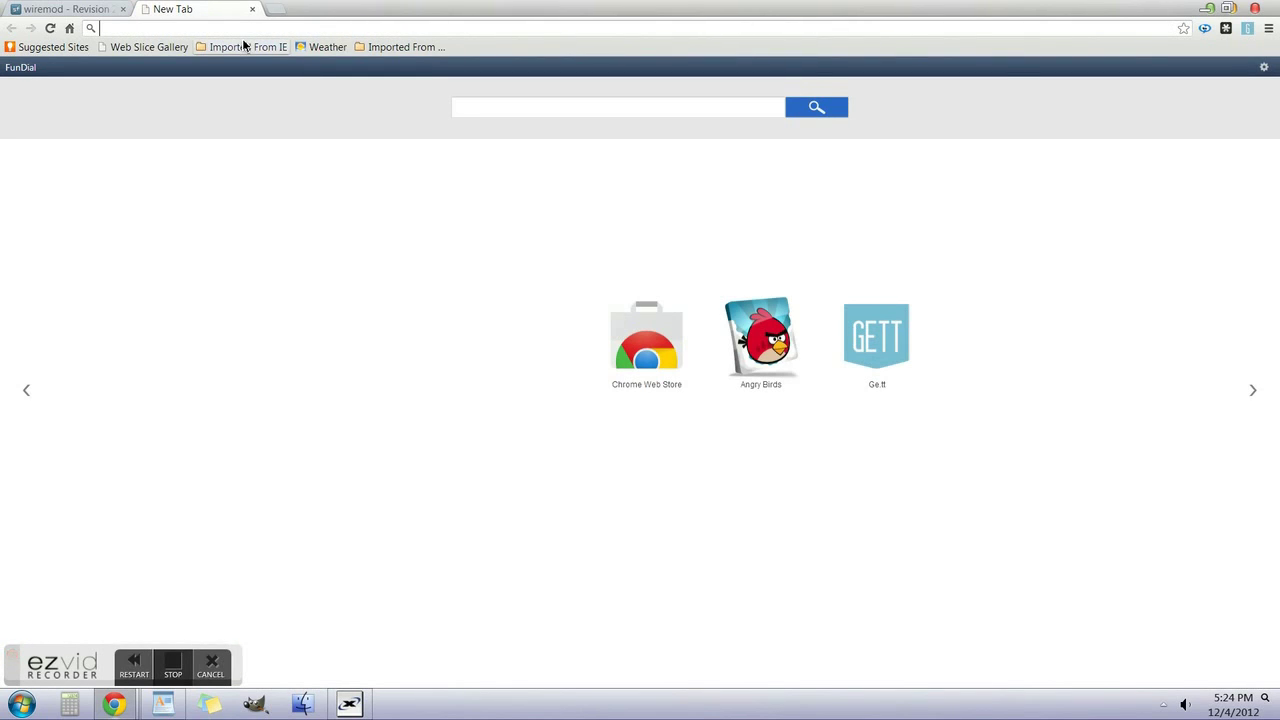
# Step: Search the web for "px3 garrysmod" from the new tab
pyautogui.write('px3')
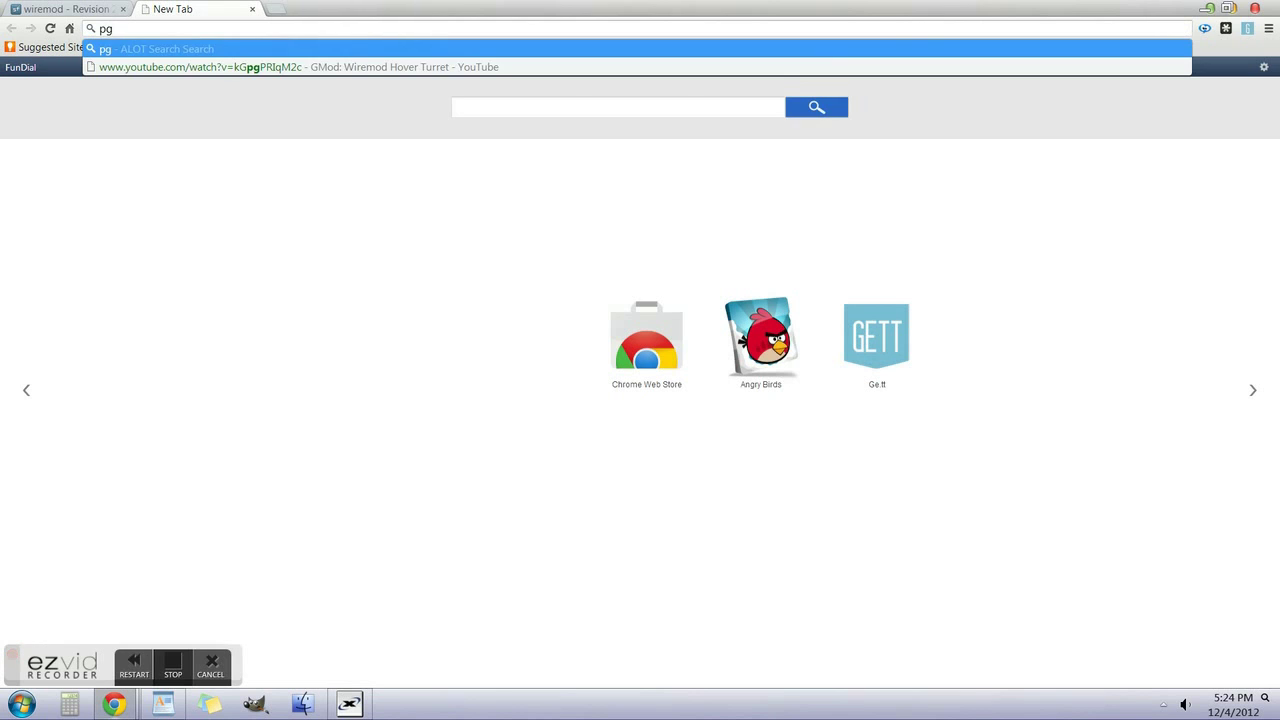
pyautogui.write(' m')
pyautogui.press('BackSpace')
pyautogui.write('gra')
pyautogui.press('BackSpace')
pyautogui.press('BackSpace')
pyautogui.write('arrysmod')
pyautogui.press('Return')
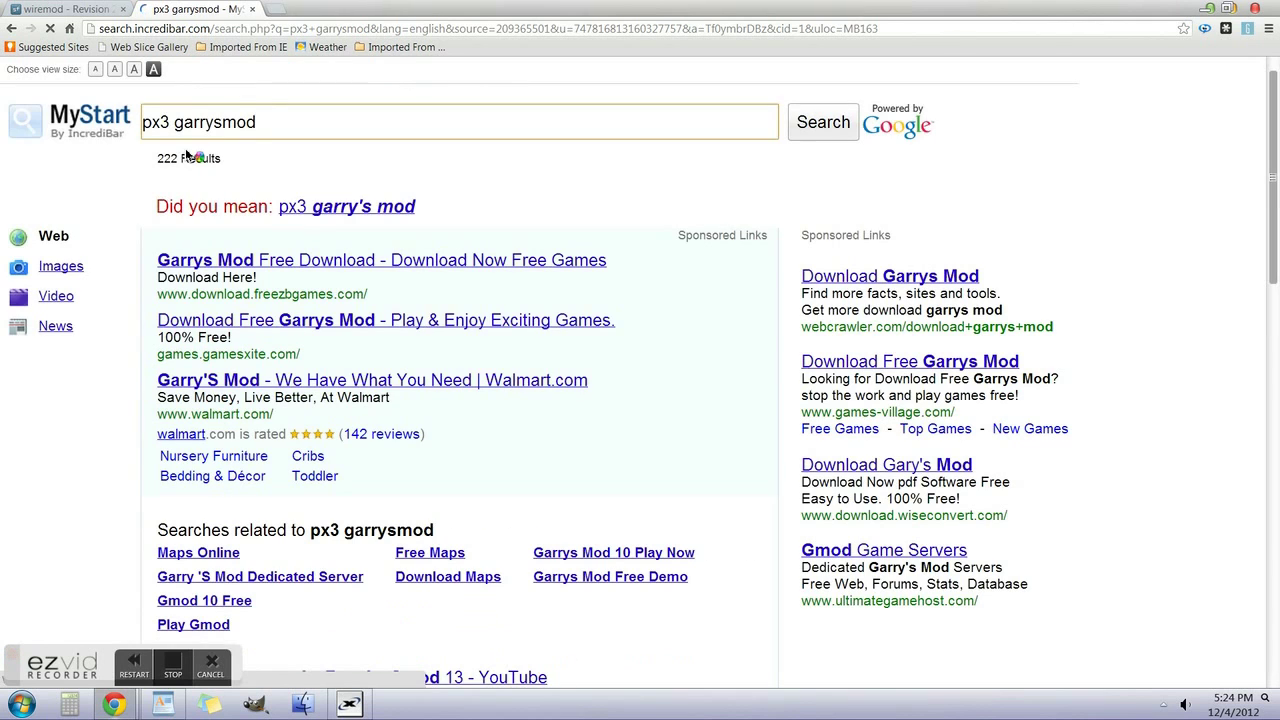
# Step: Run the suggested "px3 garry's mod" search, look through the results for a download page, and close the search tab
pyautogui.click(327, 213)
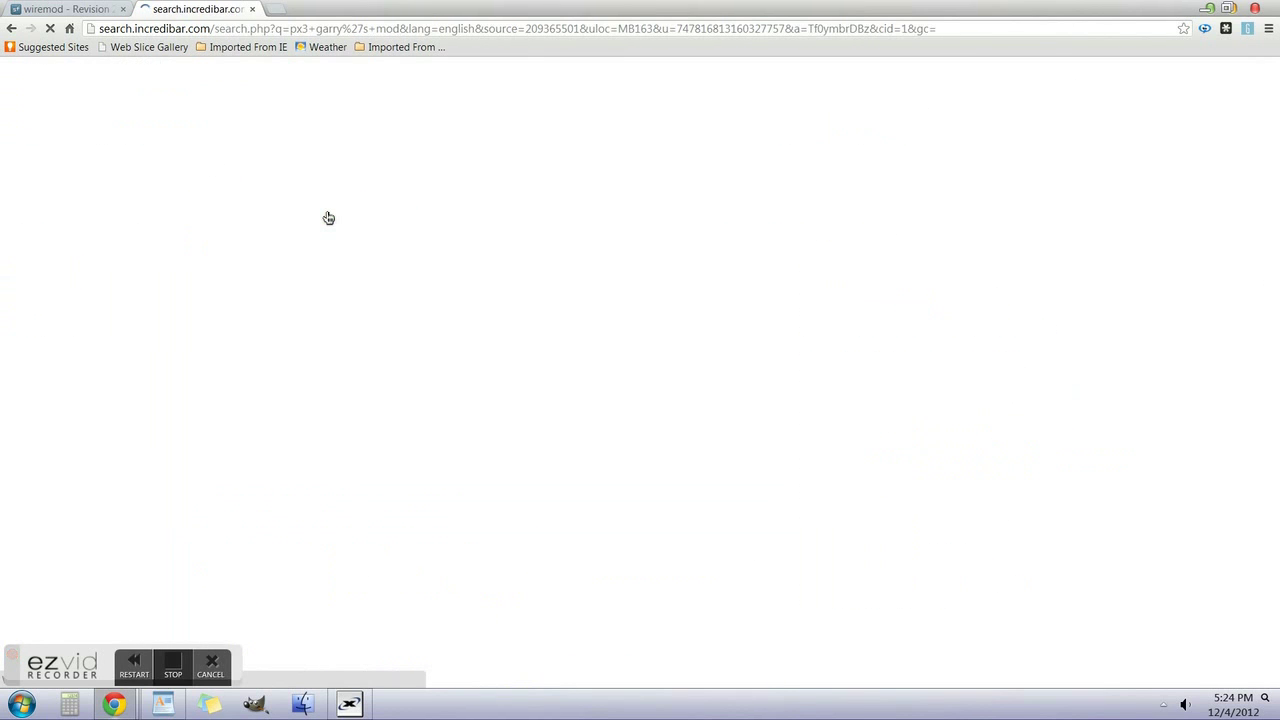
pyautogui.scroll(-2, 326, 224)
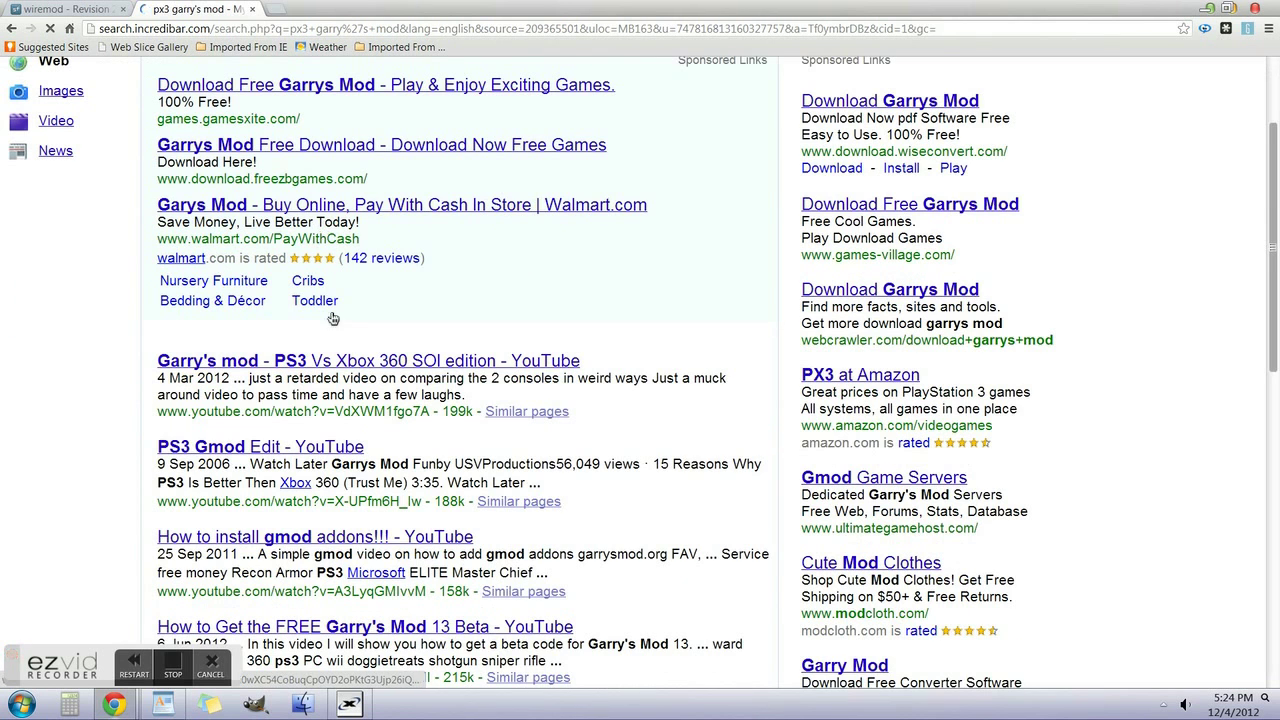
pyautogui.scroll(-4, 410, 312)
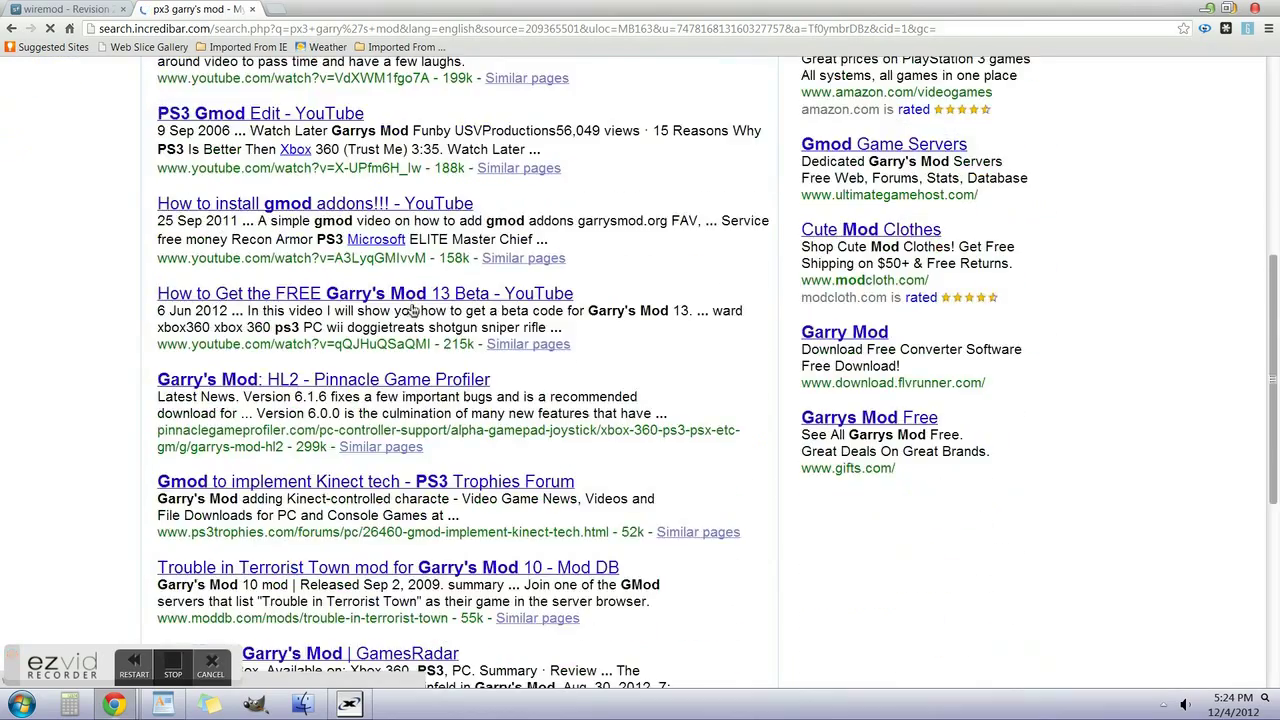
pyautogui.scroll(-4, 410, 312)
pyautogui.scroll(6, 410, 312)
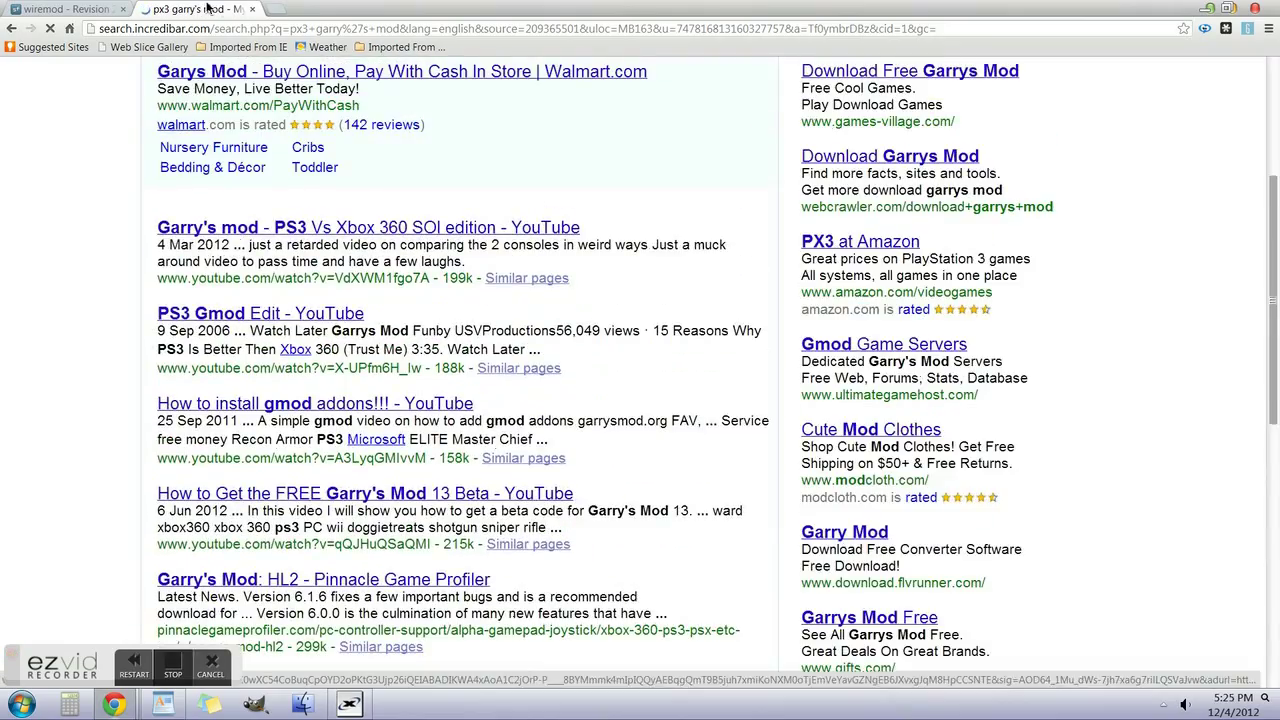
pyautogui.click(252, 9)
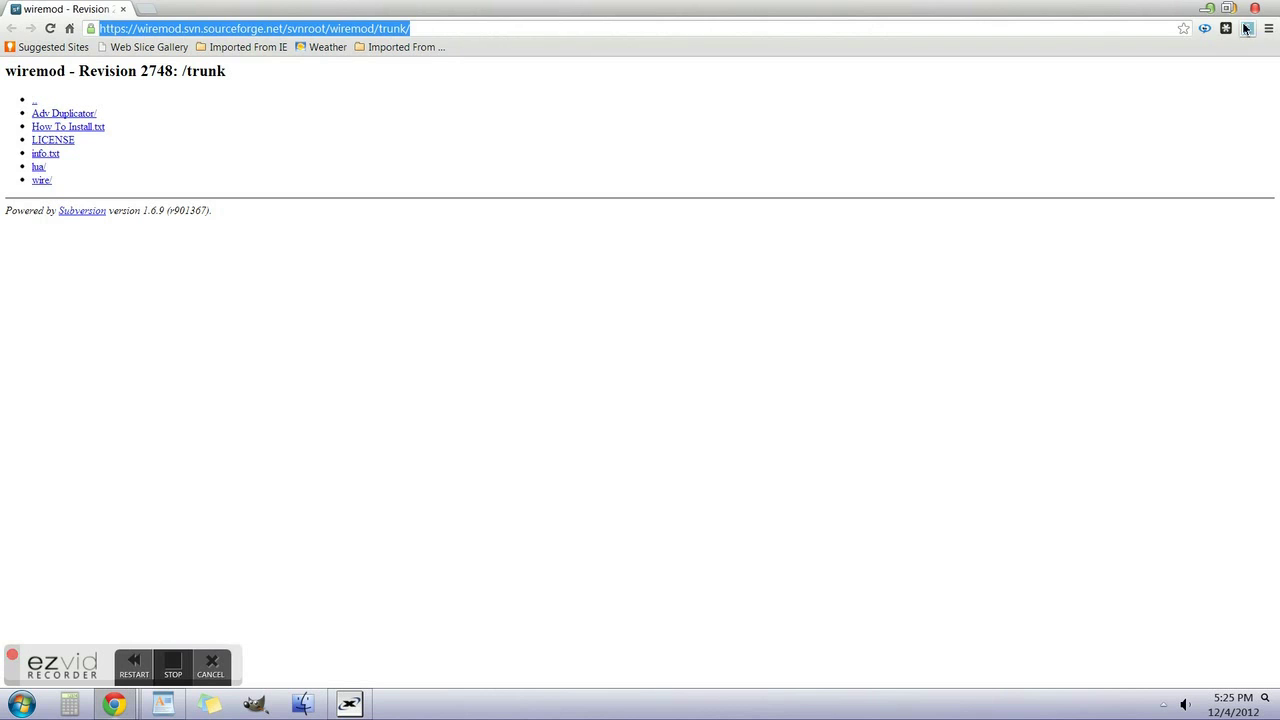
# Step: Minimize Chrome and replace the WordPad note with "do the same thing you did before"
pyautogui.click(1212, 10)
pyautogui.moveTo(427, 252); pyautogui.dragTo(4, 278)
pyautogui.press('BackSpace')
pyautogui.write('do the sam')
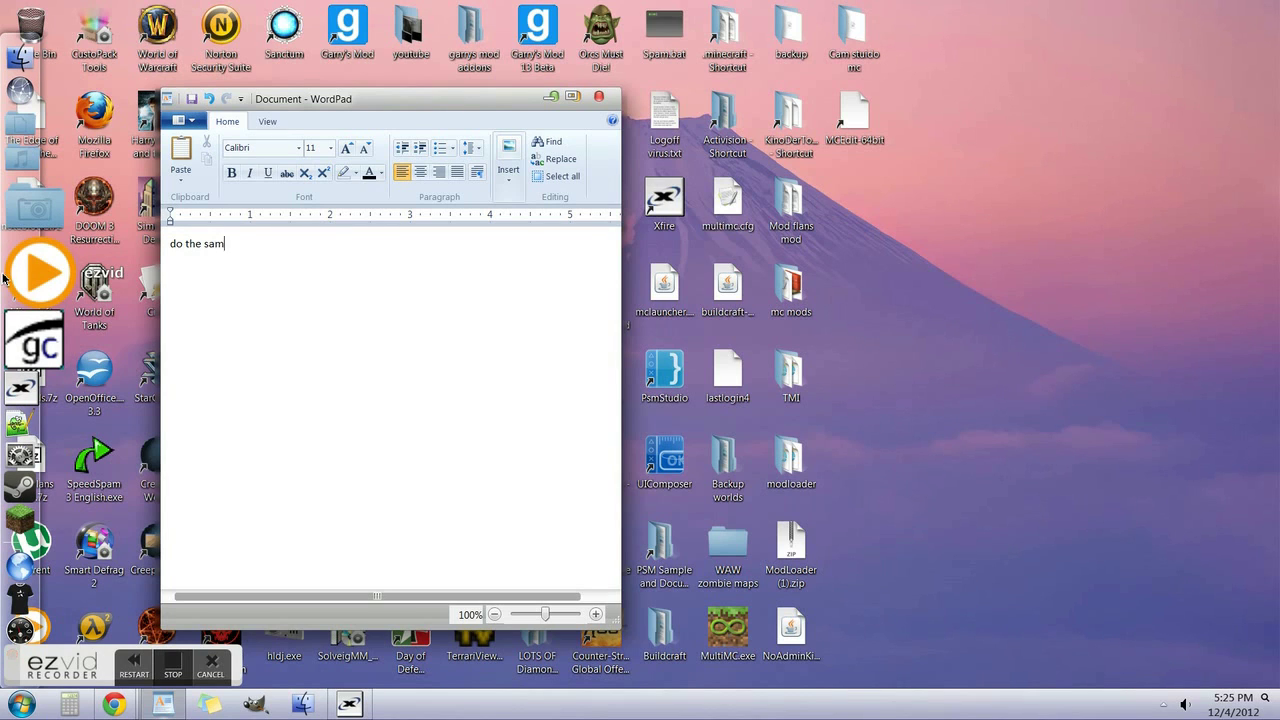
pyautogui.write('e thing you did before')
# Step: Erase the note text in WordPad and start a new note beginning with "b"
pyautogui.moveTo(391, 266); pyautogui.dragTo(168, 244)
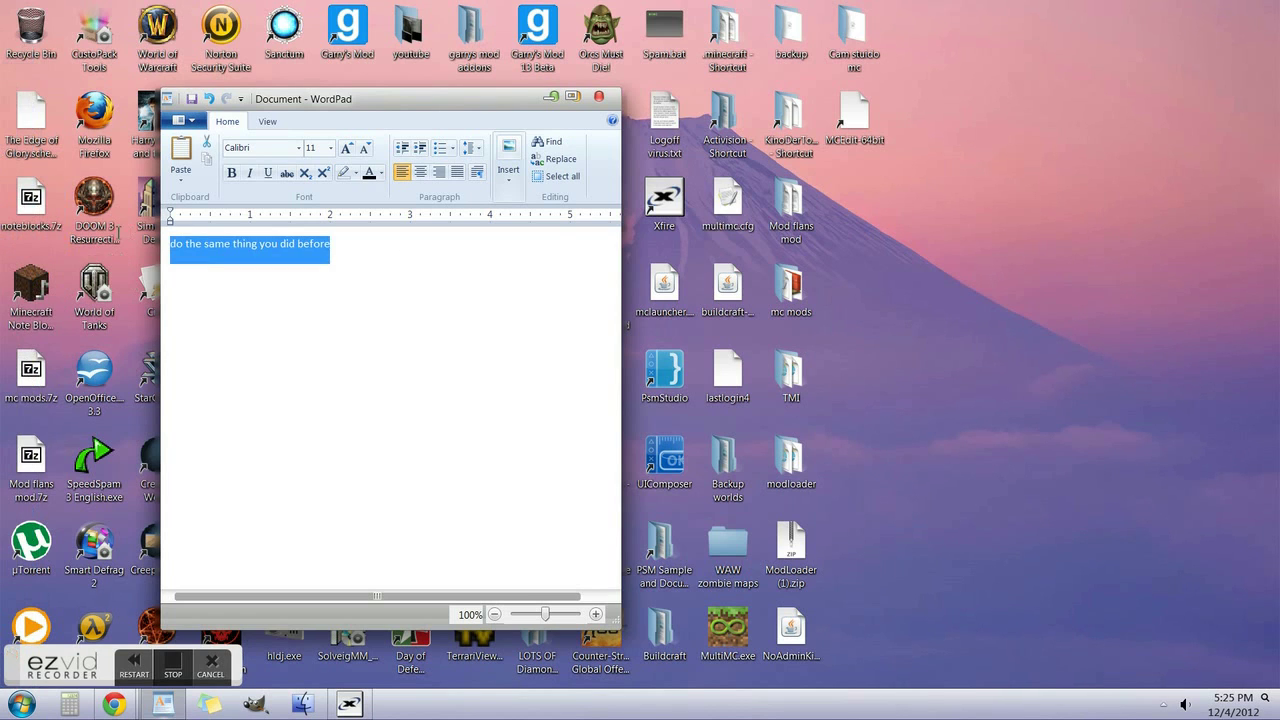
pyautogui.press('BackSpace')
pyautogui.write('b')
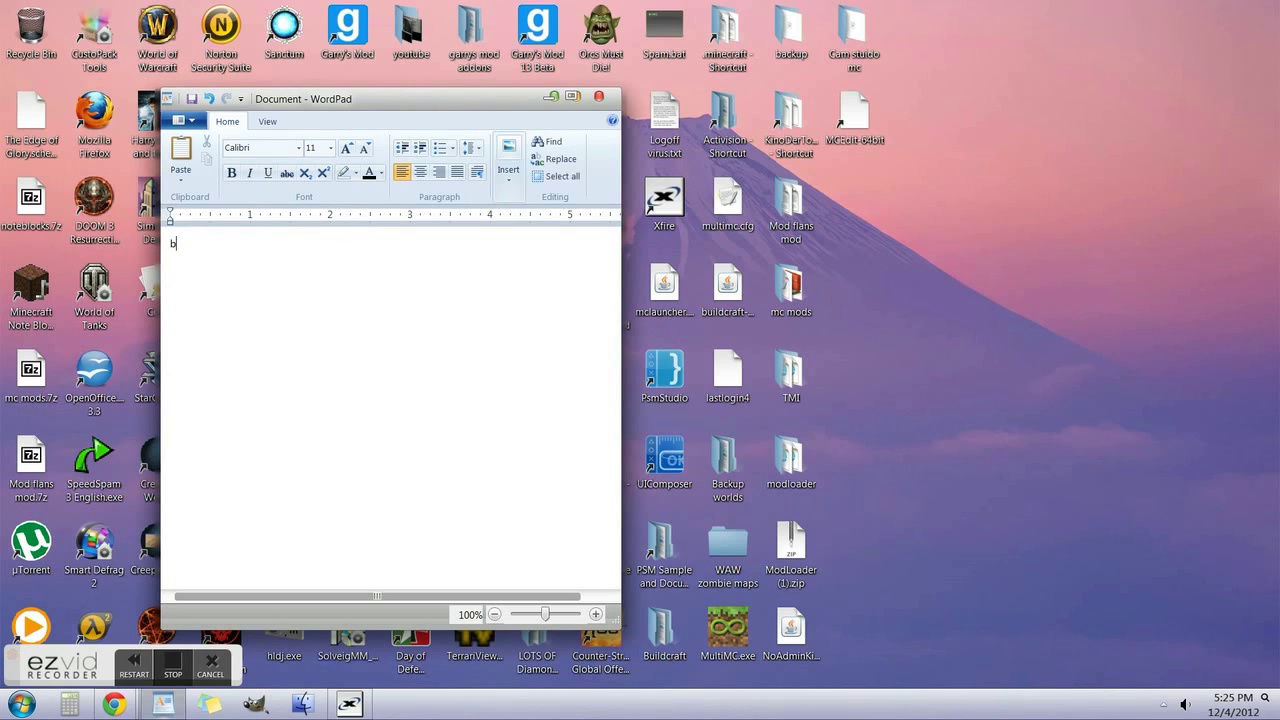